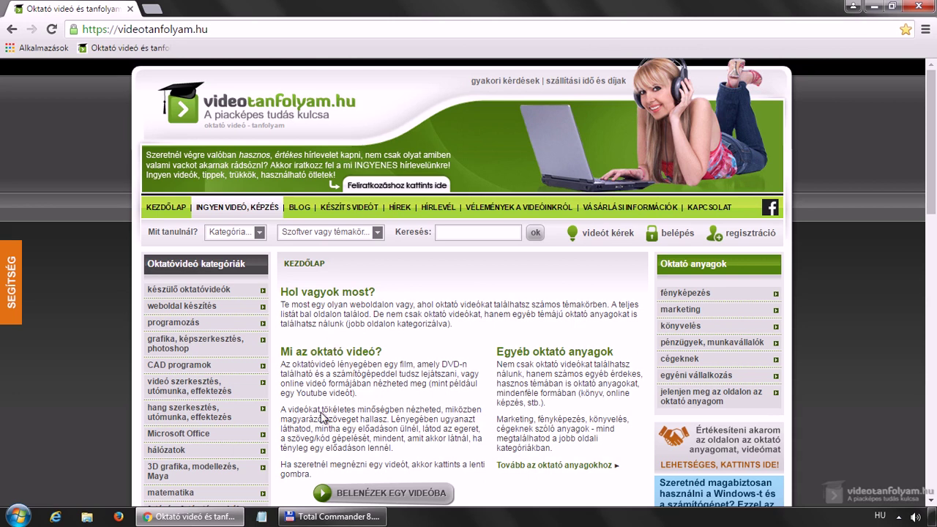
- Switch to Total Commander, view the libraries in Windows Explorer, and return to Total Commander
left_click(322, 517)
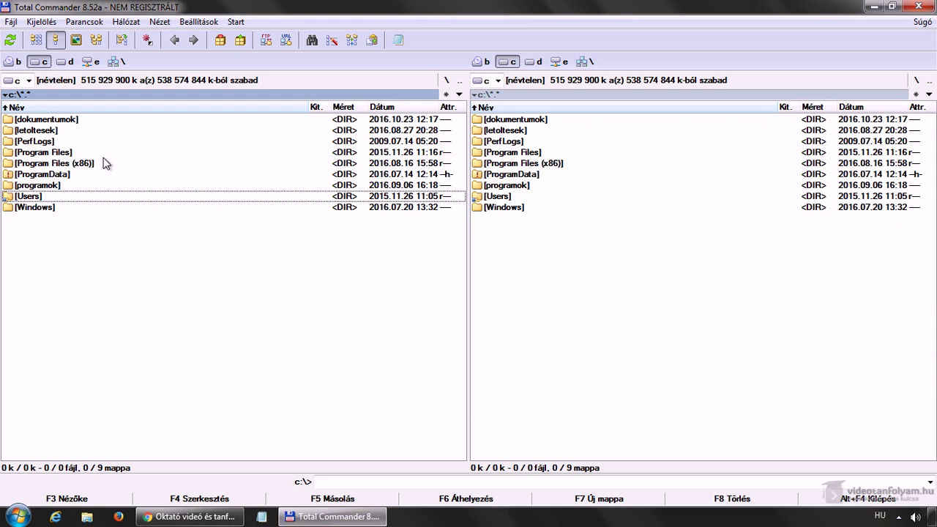
left_click(86, 517)
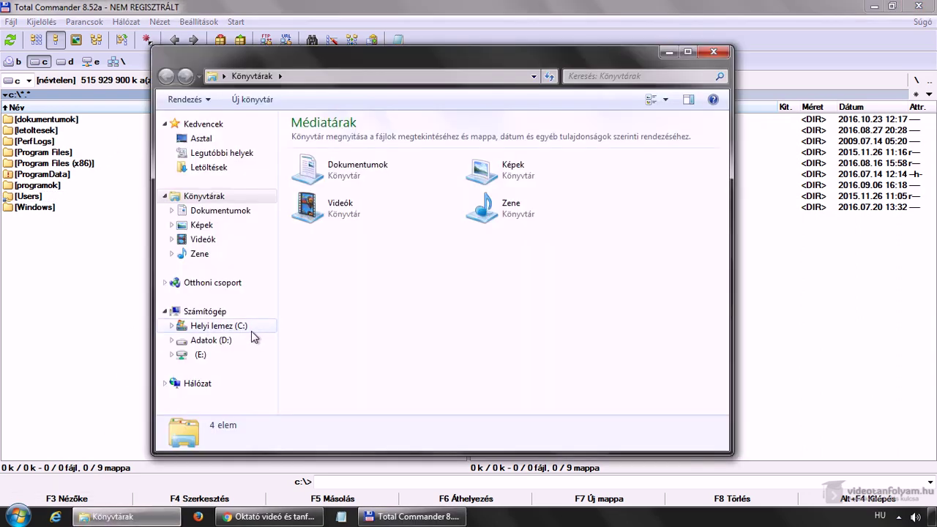
left_click(121, 288)
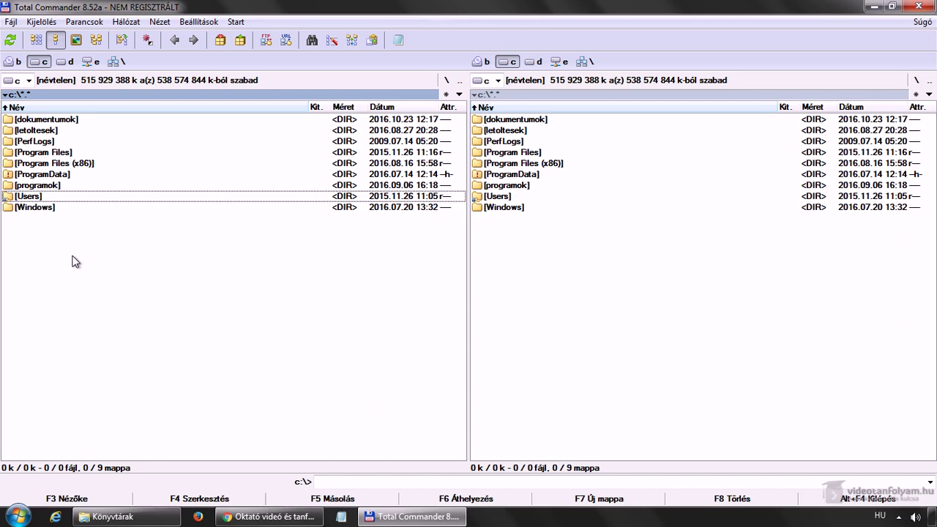
- Examine the dokumentumok, programok and Users folders on drive C, including a brief visit to the Chrome window
left_click(71, 121)
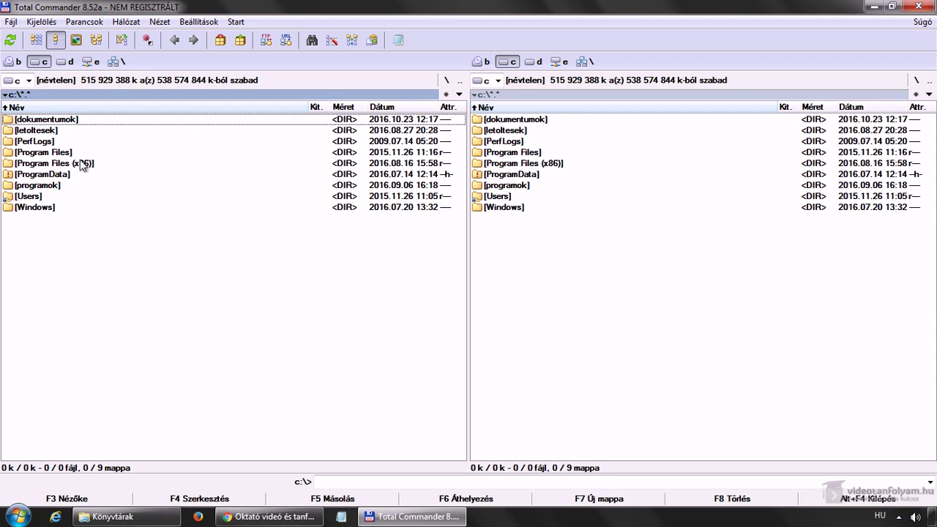
left_click(54, 187)
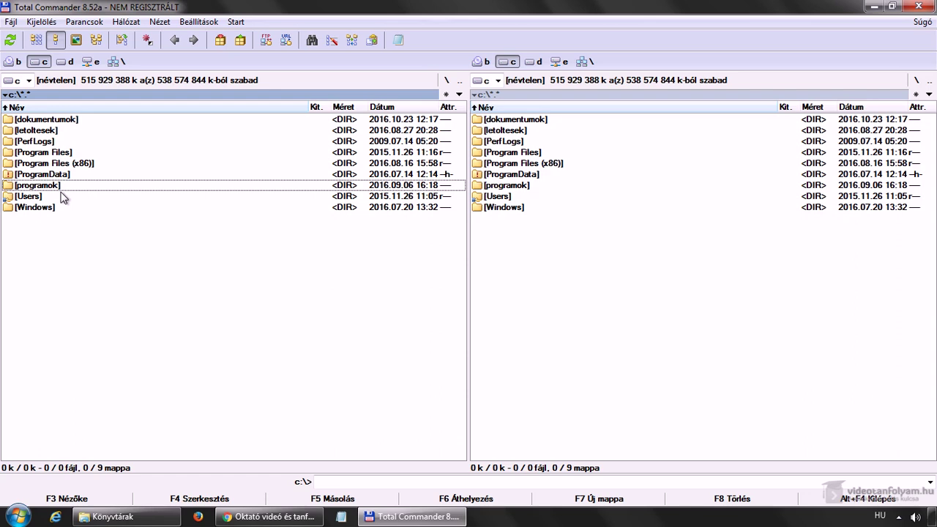
left_click(59, 197)
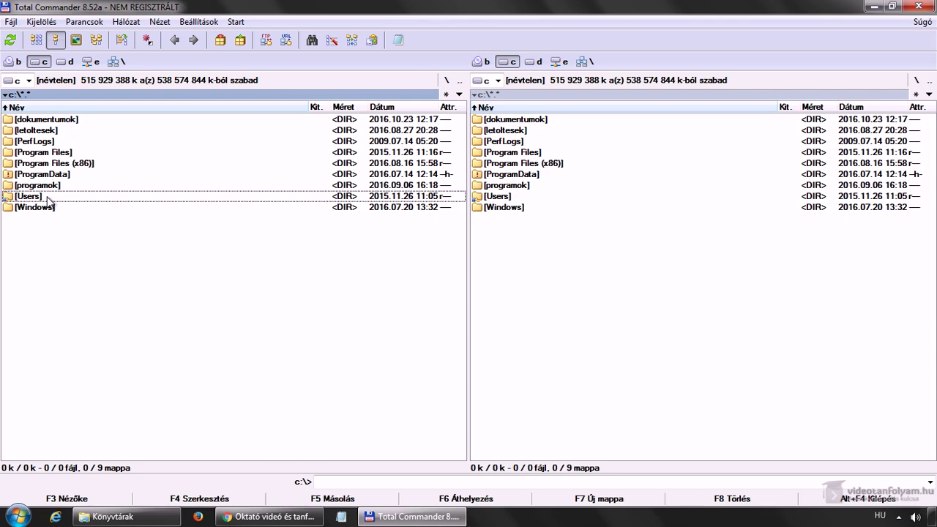
left_click(252, 516)
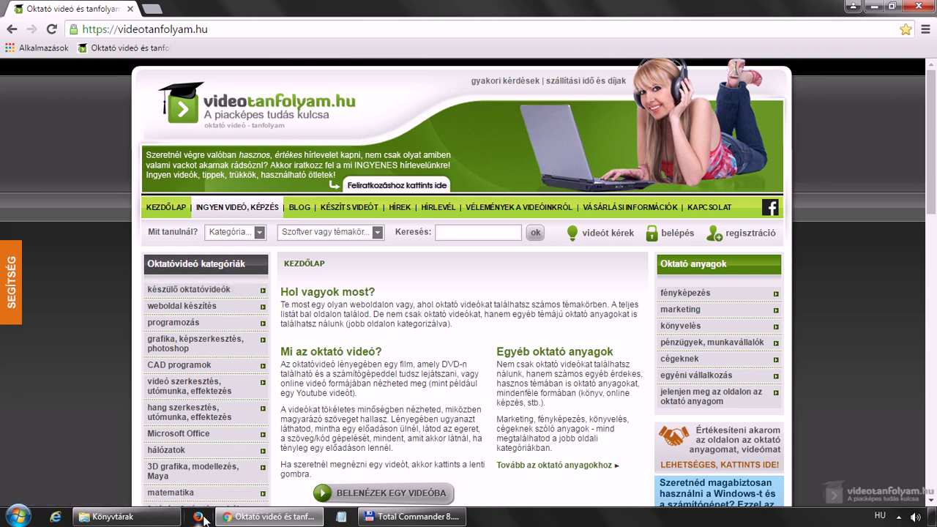
left_click(401, 517)
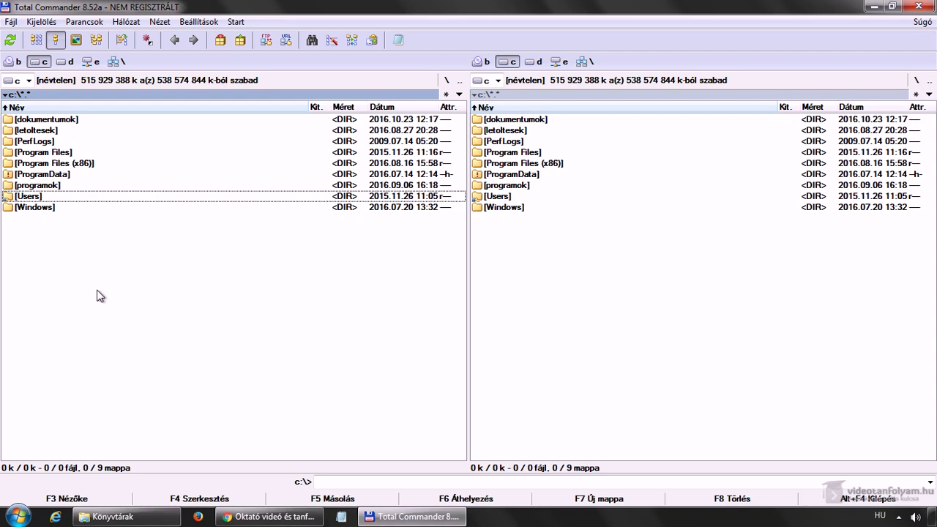
- Open the Users folder on drive C and calculate the size of its Videotanfolyam folder
double_click(70, 198)
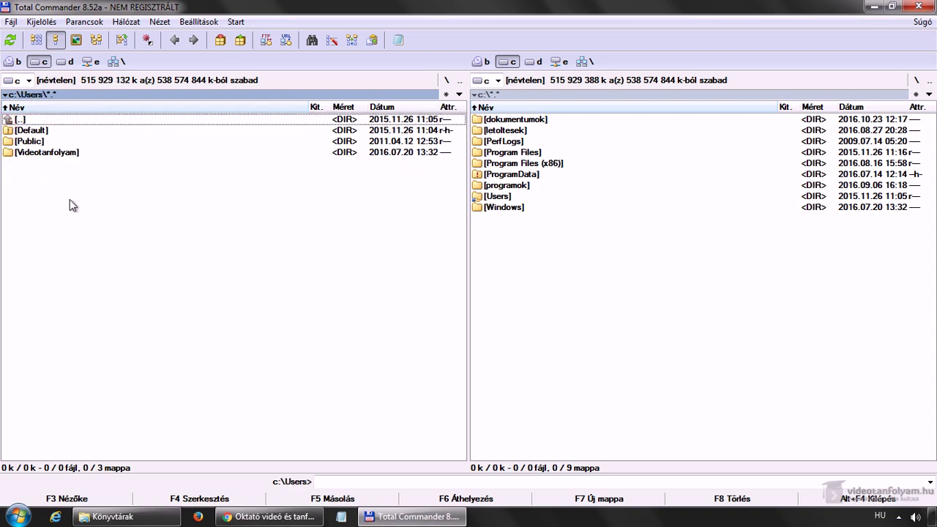
left_click(56, 153)
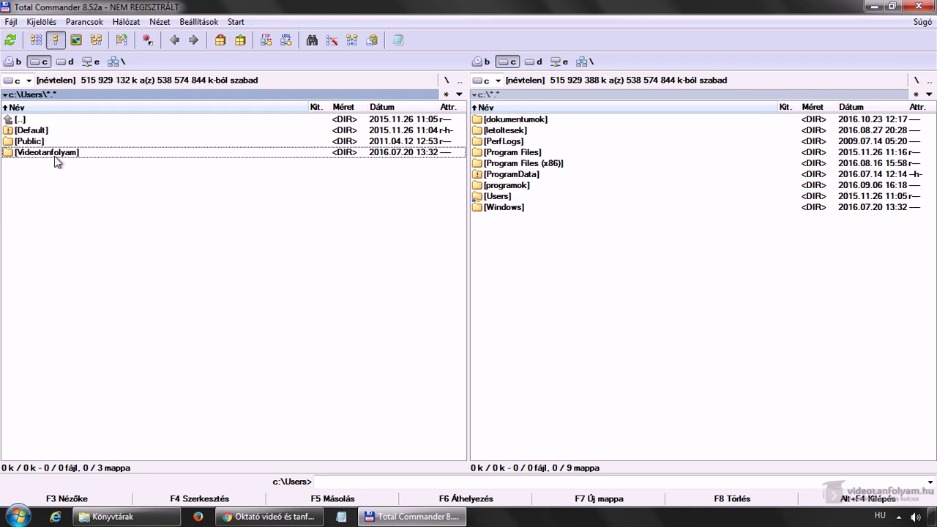
key("space")
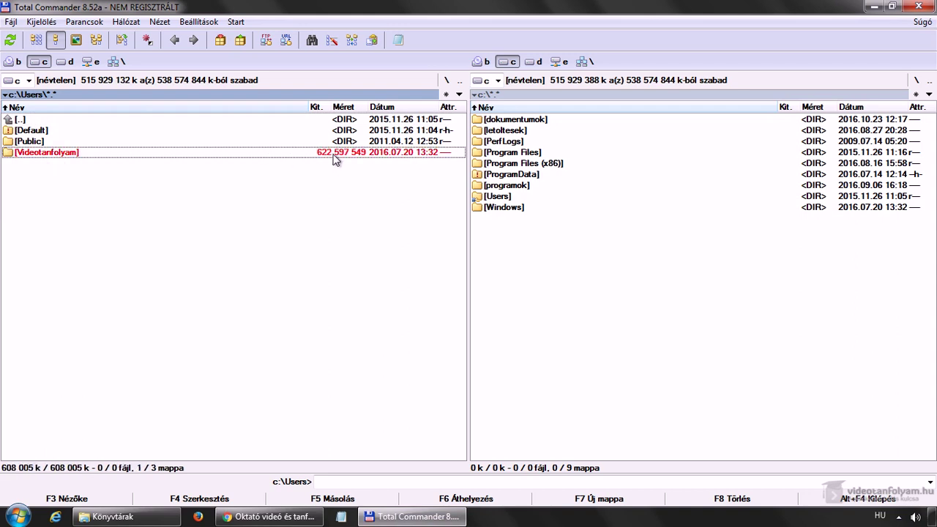
- Open the Videotanfolyam folder, view the contents of its AppData folder, and return to the parent folder
double_click(94, 154)
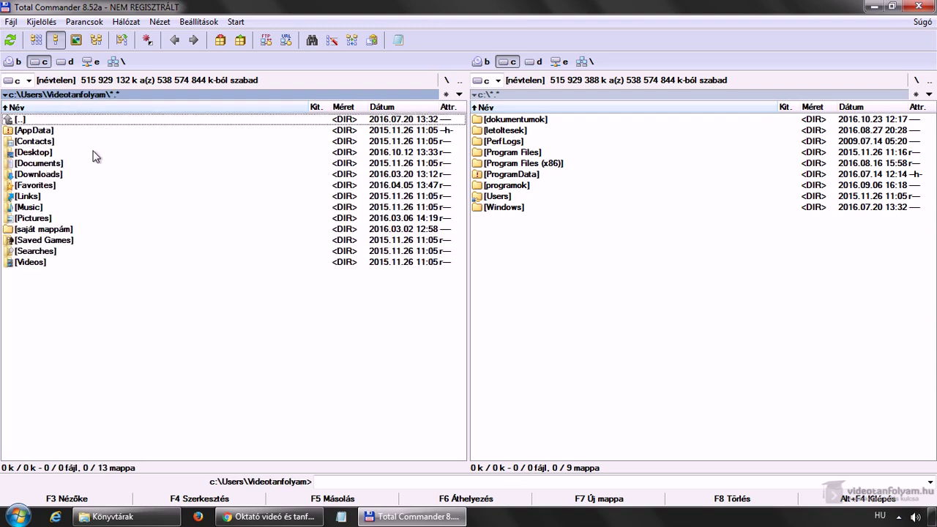
double_click(53, 132)
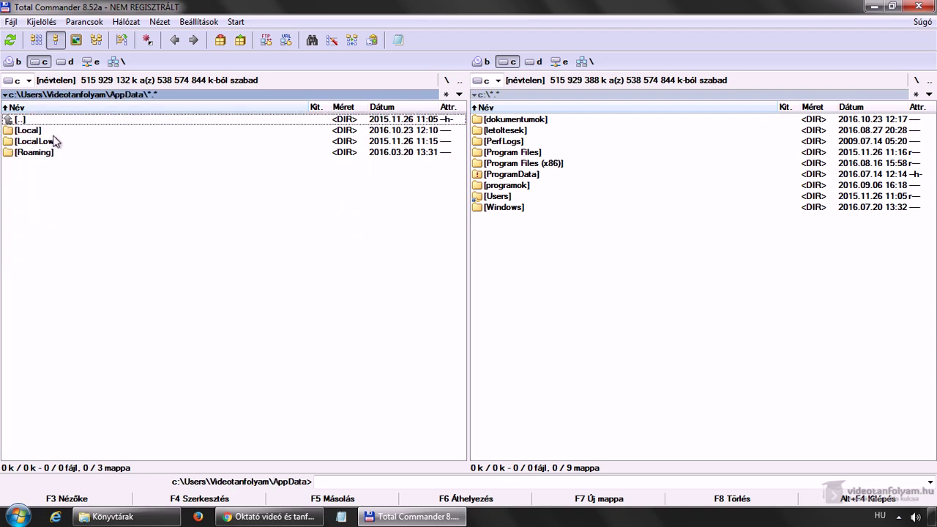
key("BackSpace")
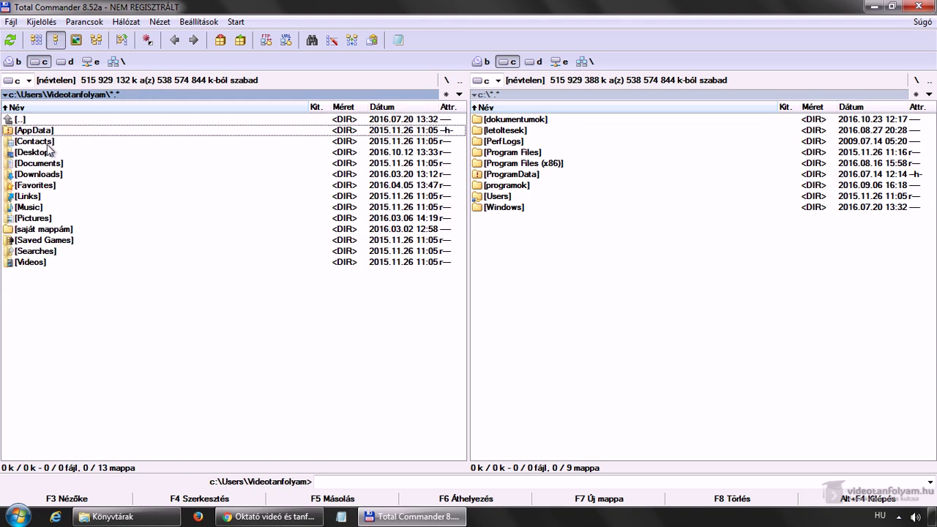
- Open the Képernyő (display) page of Total Commander's general settings
left_click(198, 22)
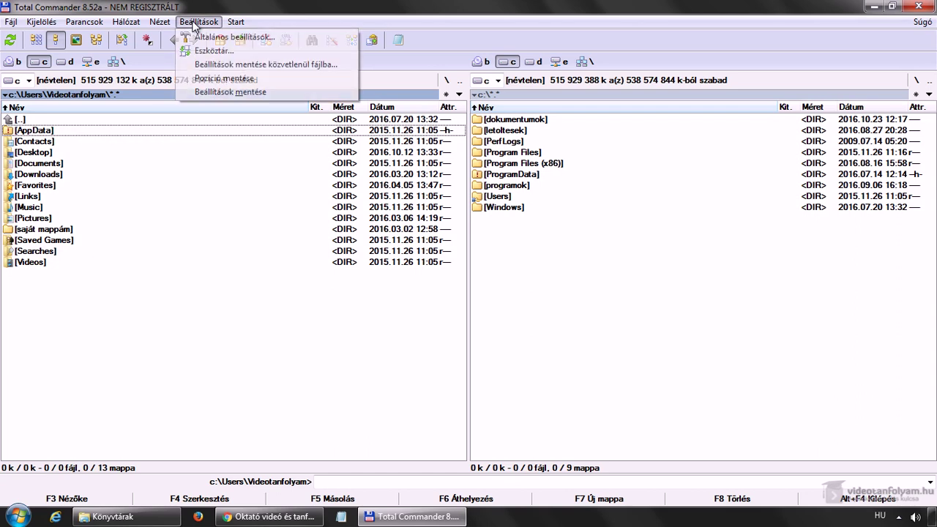
left_click(223, 37)
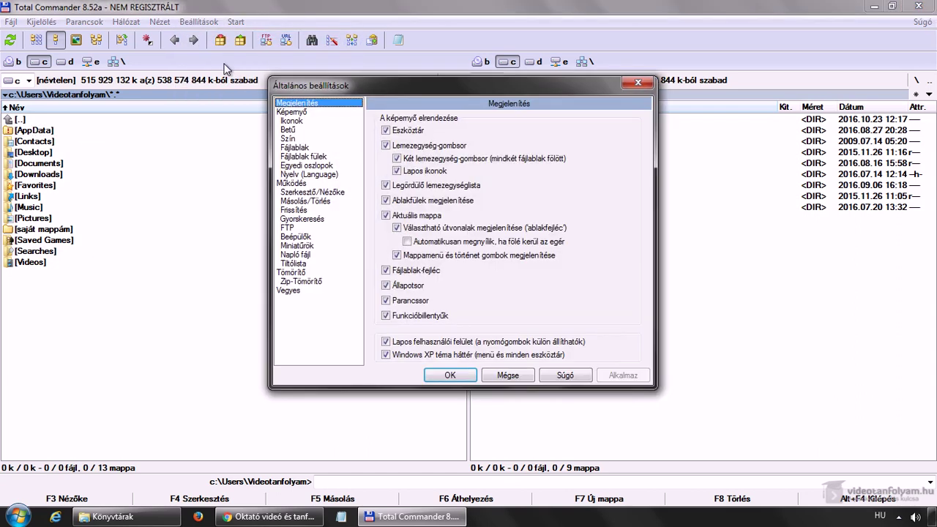
left_click(299, 112)
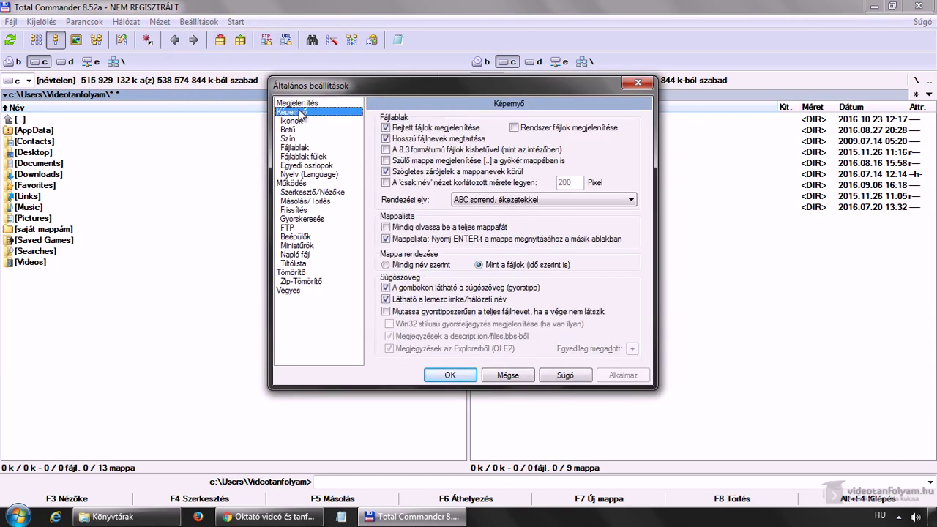
- Turn off the display of hidden and system files and apply the setting
left_click(436, 132)
left_click(433, 132)
left_click(526, 130)
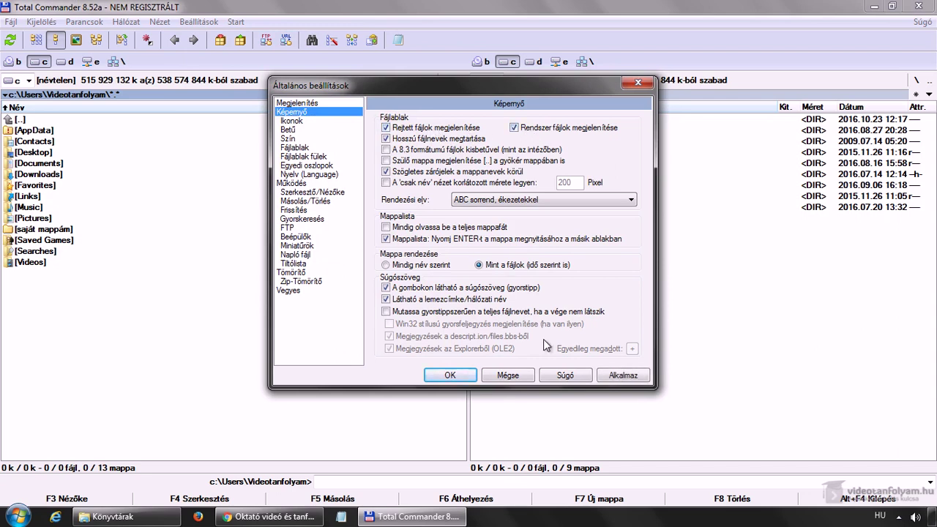
left_click(445, 136)
left_click(539, 136)
left_click(624, 375)
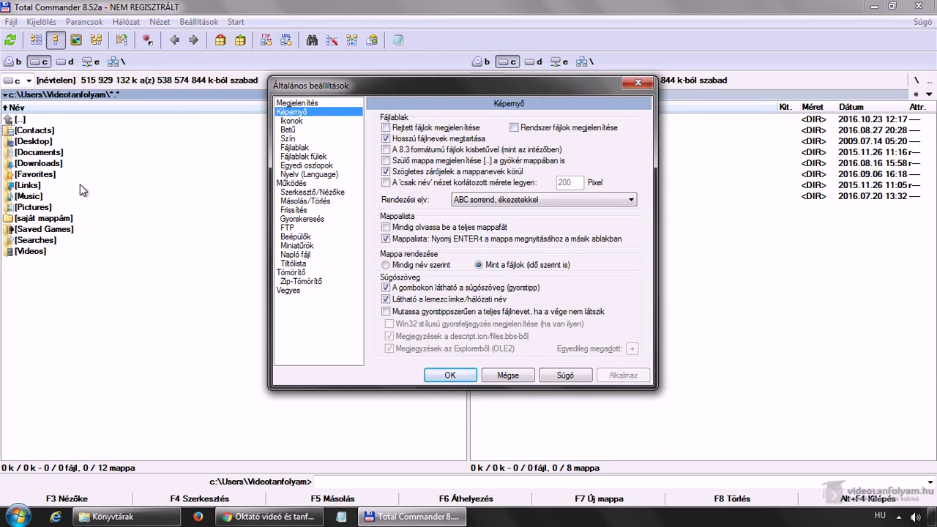
- Turn on the display of both hidden and system files, apply the change and close the settings
left_click(433, 128)
left_click(514, 127)
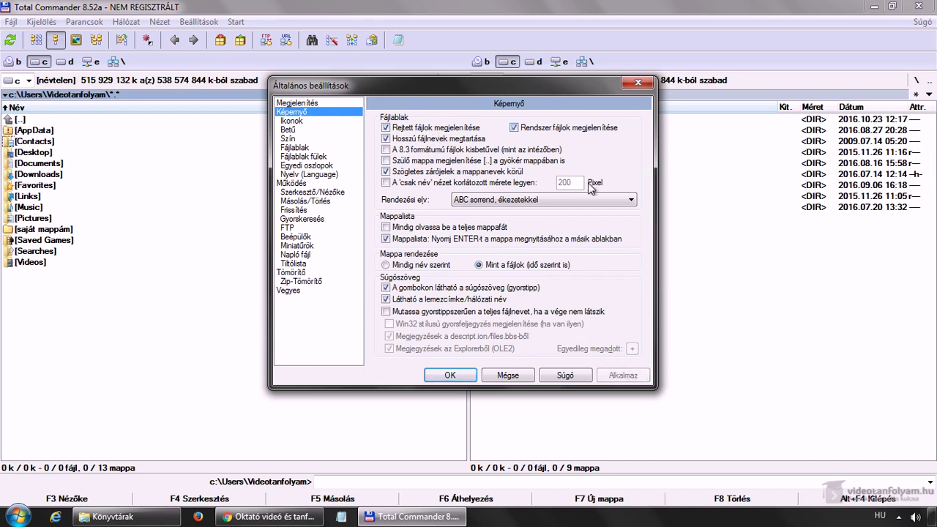
left_click(622, 375)
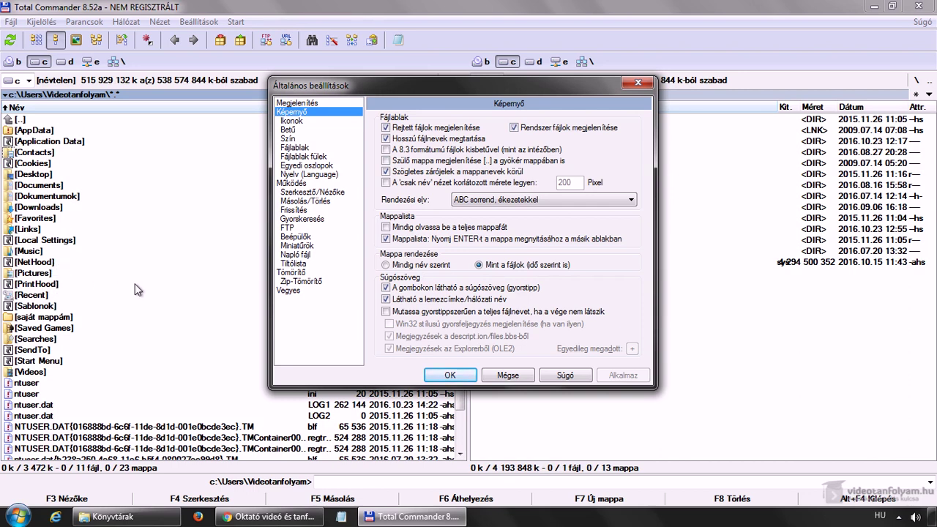
left_click(431, 375)
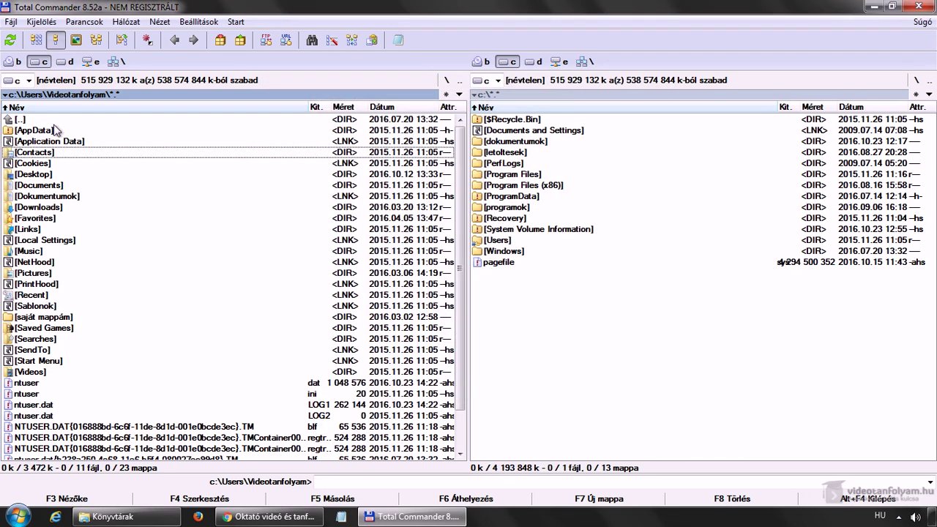
- Calculate the size of the Videotanfolyam folder from within Users with hidden files displayed, and reopen the folder
double_click(55, 122)
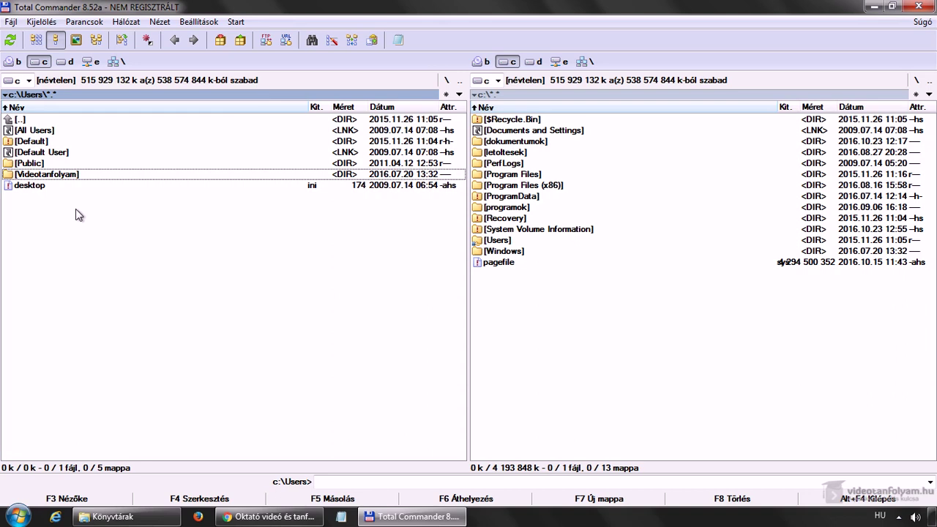
key("space")
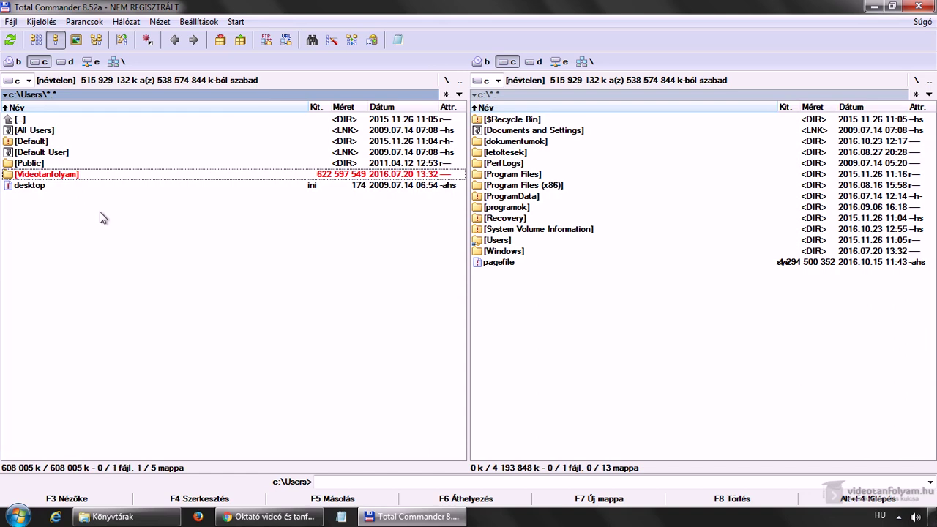
double_click(66, 174)
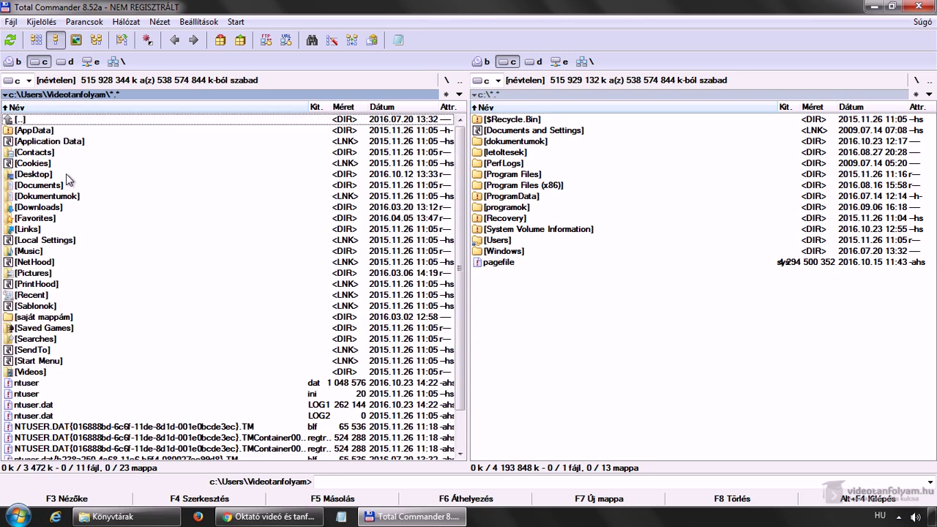
- Go into AppData\Local and calculate the size of the Google folder
double_click(51, 135)
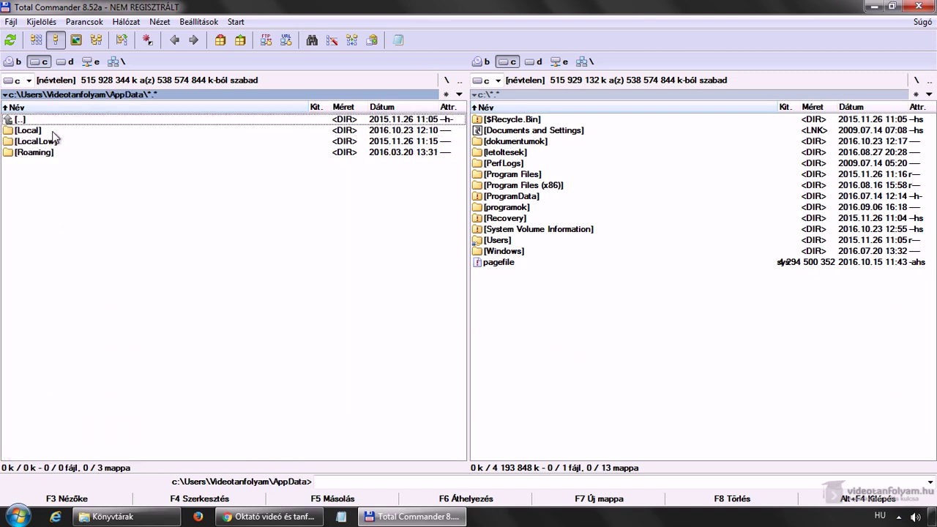
double_click(52, 131)
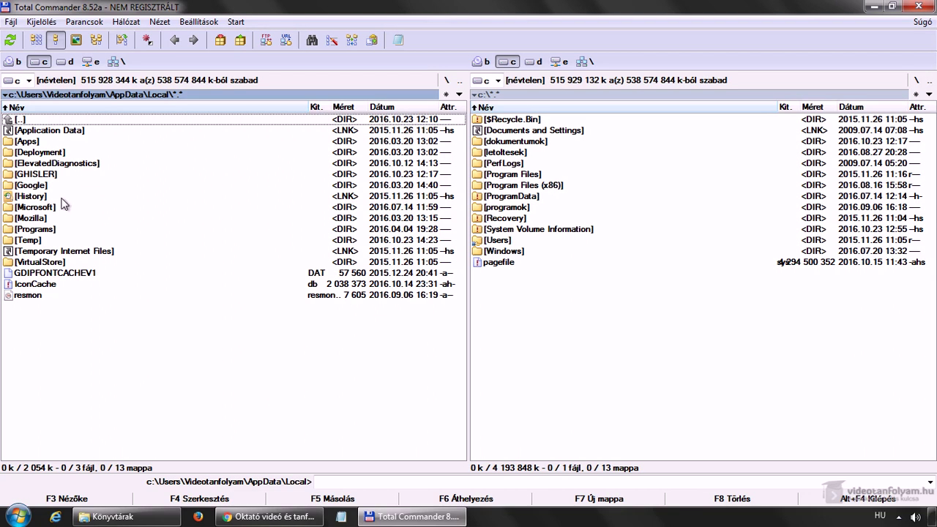
left_click(42, 188)
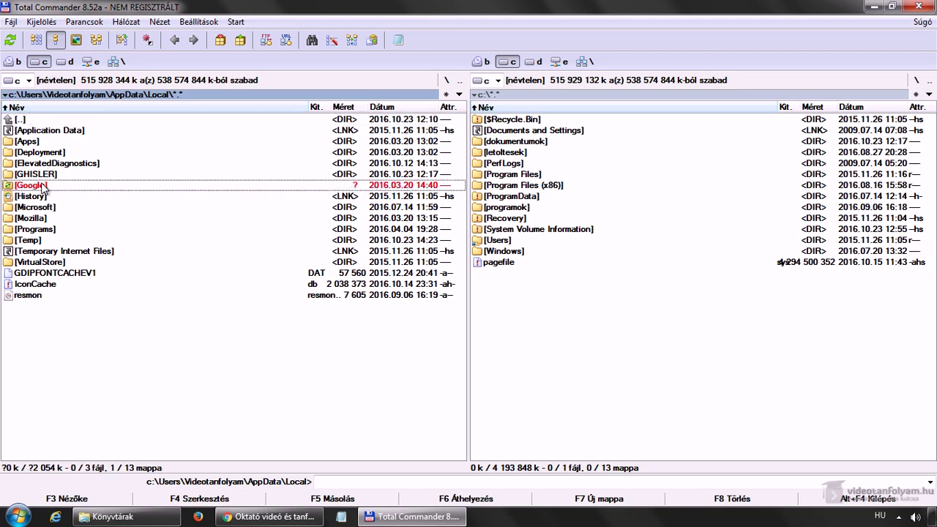
- Open the Mozilla folder in AppData\Local, calculate the size of its first subfolder, and return to Local
double_click(54, 218)
left_click(55, 133)
key("space")
double_click(57, 121)
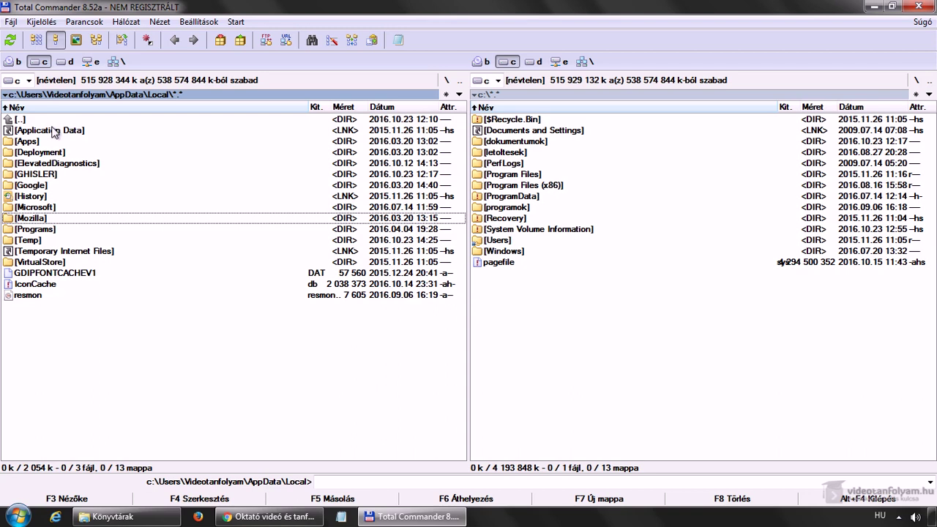
- Go to AppData\Roaming and calculate the size of its Mozilla folder
double_click(57, 120)
left_click(55, 153)
double_click(56, 153)
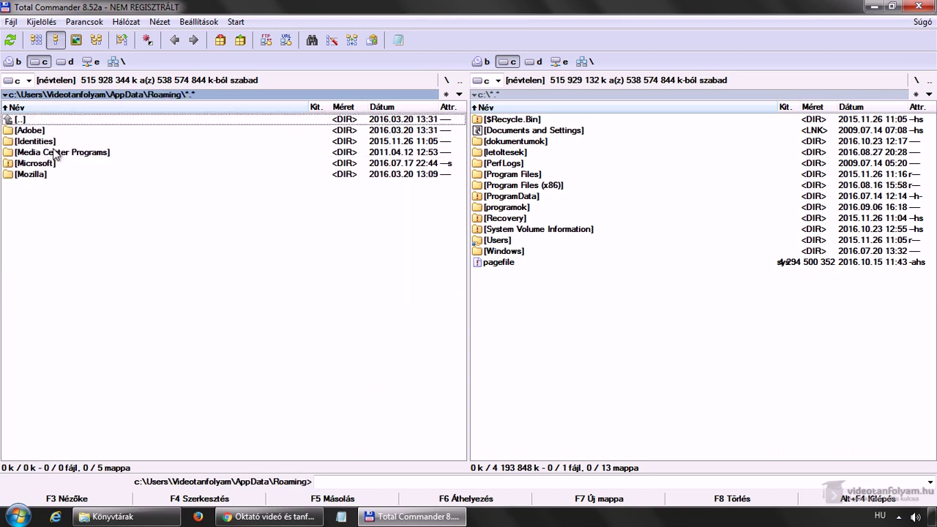
left_click(43, 177)
key("space")
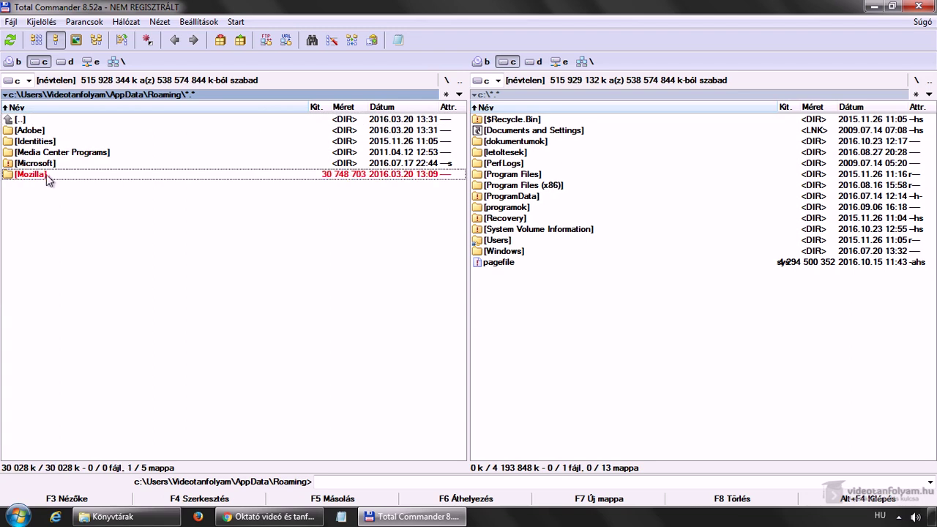
- Return to the Videotanfolyam folder and calculate the size of the whole AppData folder
double_click(57, 122)
double_click(44, 123)
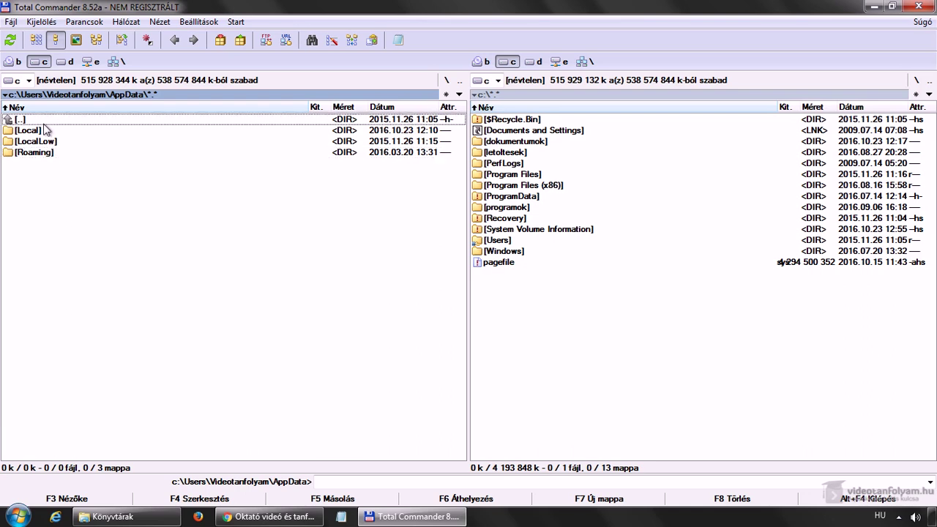
key("space")
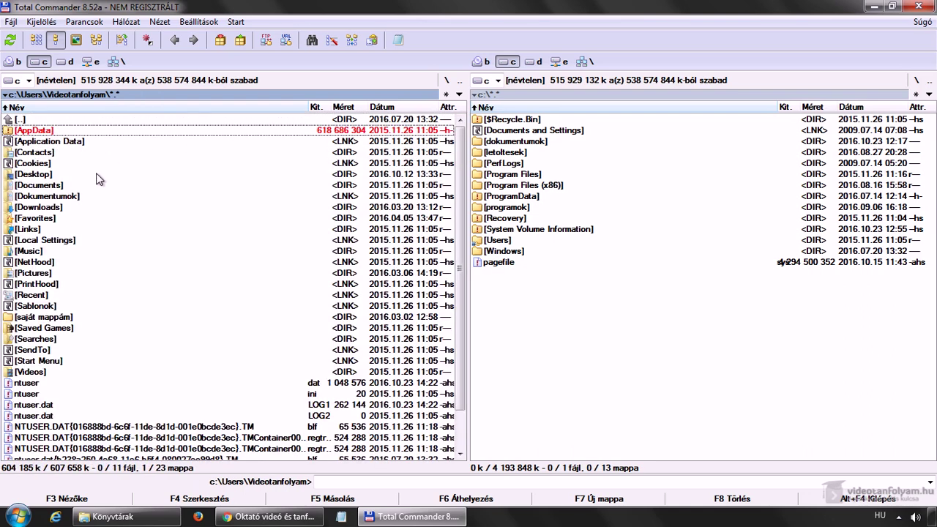
- Go up to Users, recalculate the Videotanfolyam folder's size, and open that folder again
double_click(58, 122)
key("space")
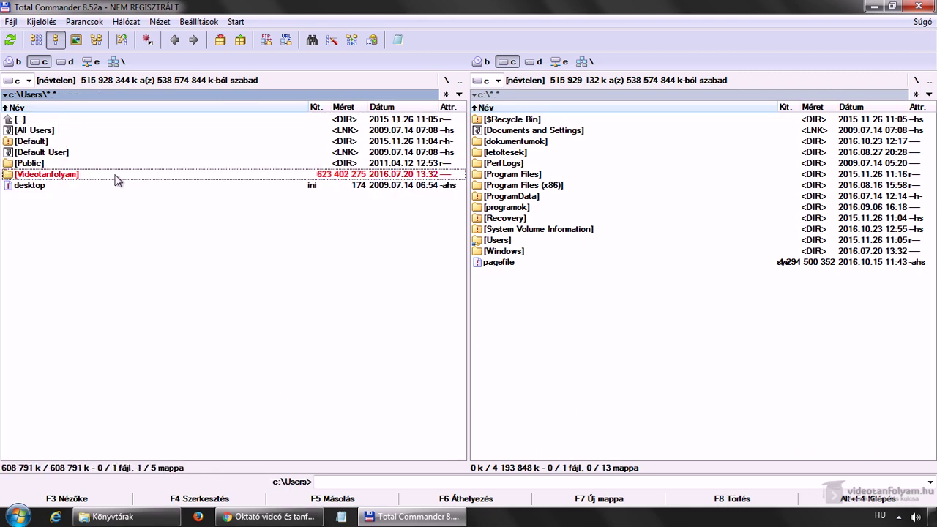
double_click(82, 176)
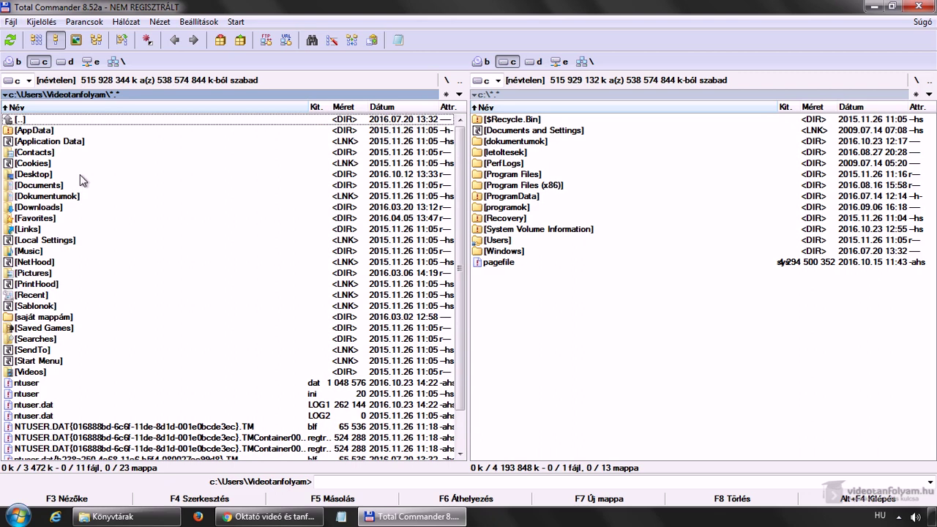
- Go to AppData\Local, calculate the size of its Temp folder, and look through the Temp folder's contents before returning to Local
left_click(57, 133)
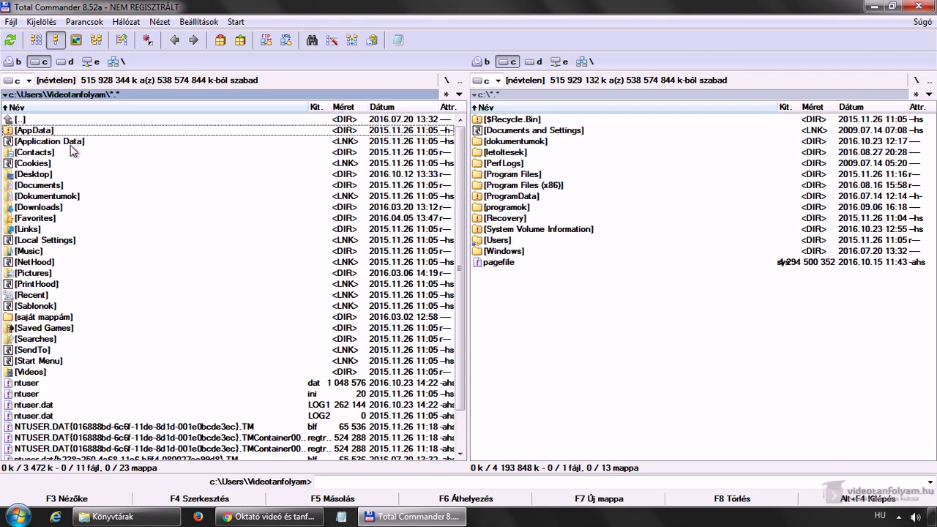
key("Return")
key("Down")
key("Return")
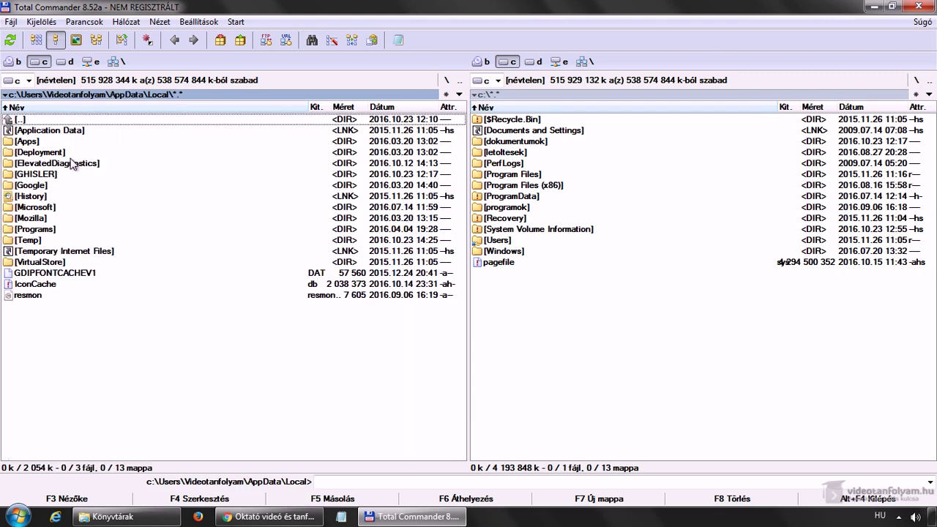
left_click(50, 242)
key("space")
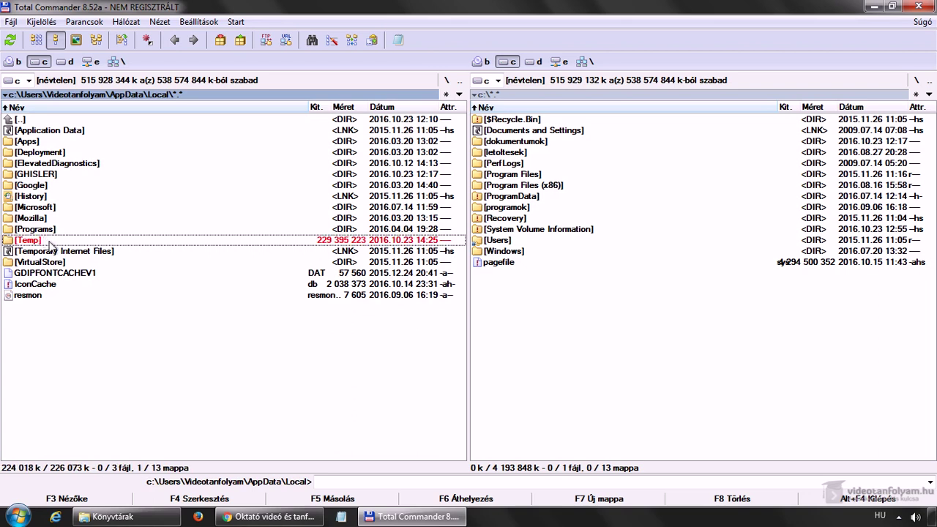
key("Return")
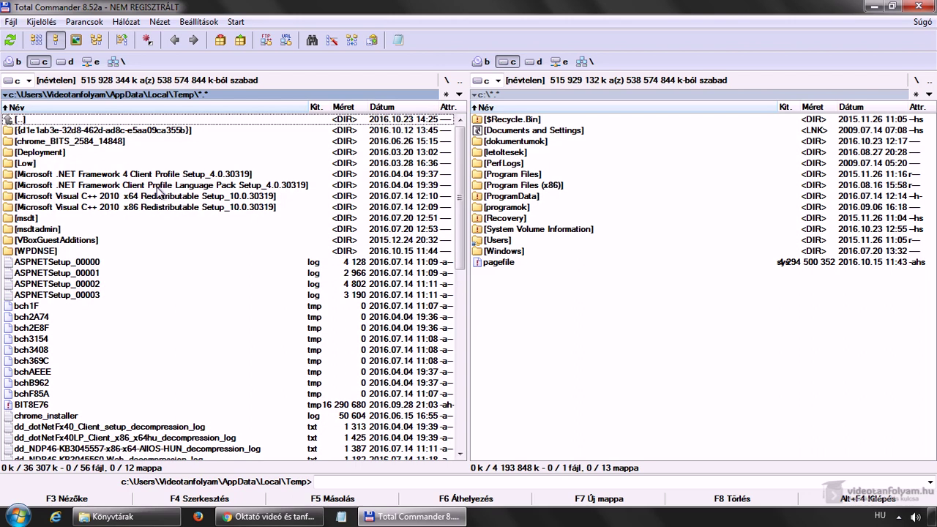
key("BackSpace")
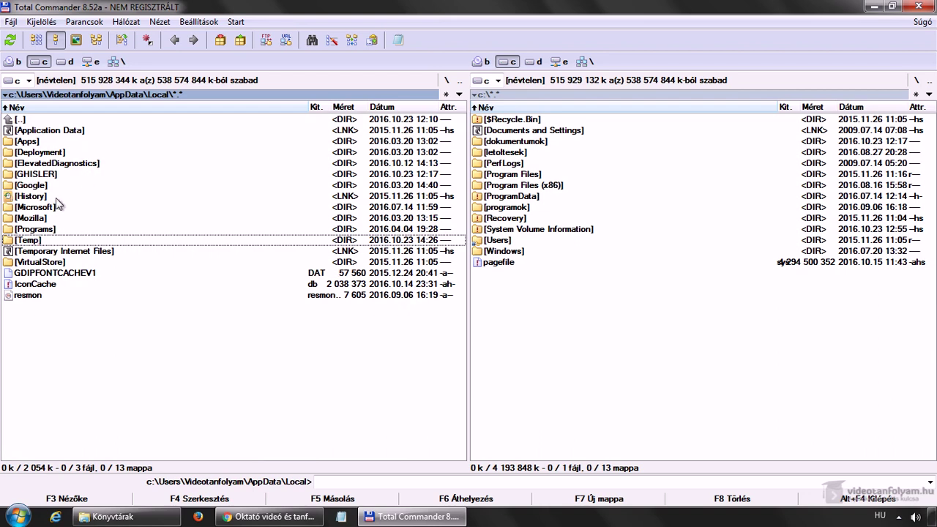
- Go up to Users and calculate the Videotanfolyam folder's size, and do the same for the Users folder in the root of drive C
key("BackSpace")
key("BackSpace")
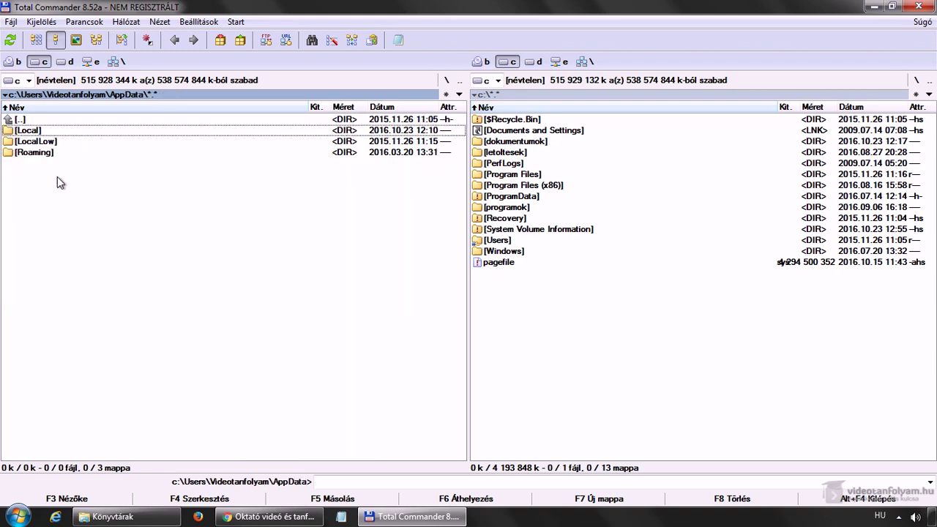
key("BackSpace")
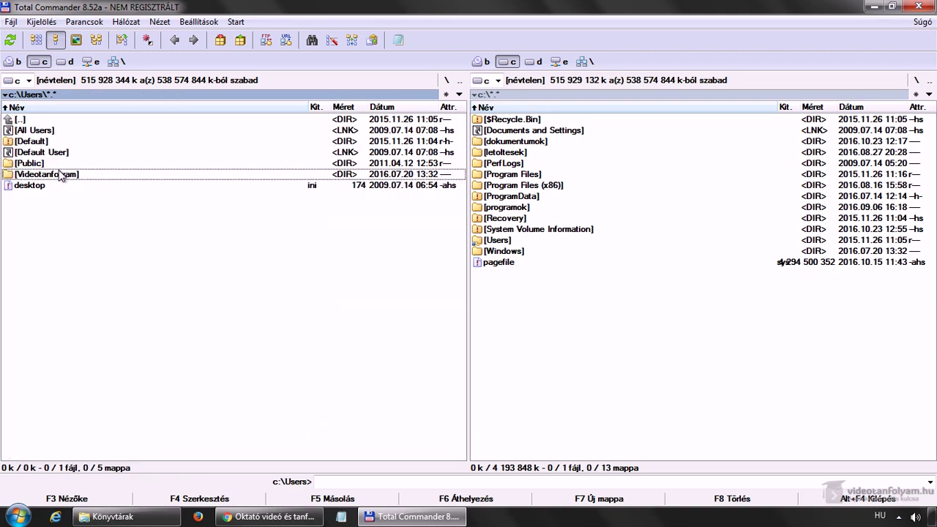
key("space")
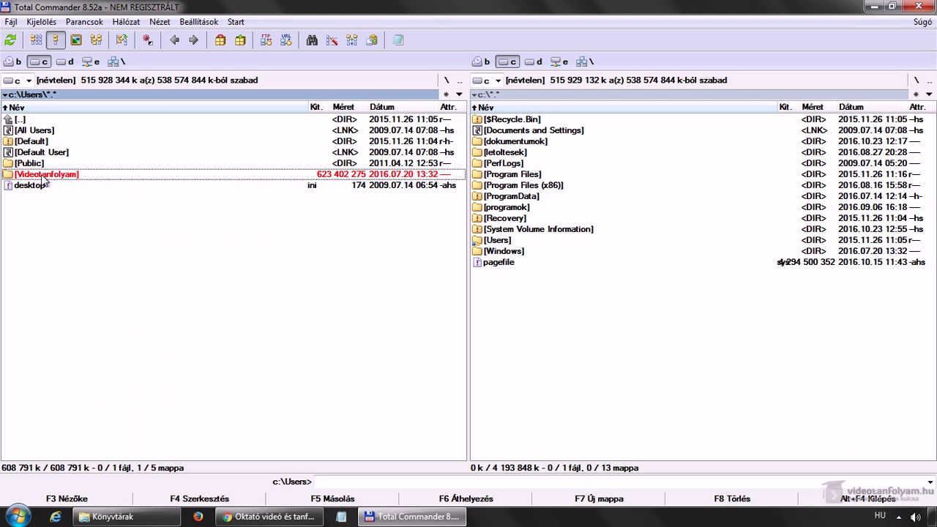
key("BackSpace")
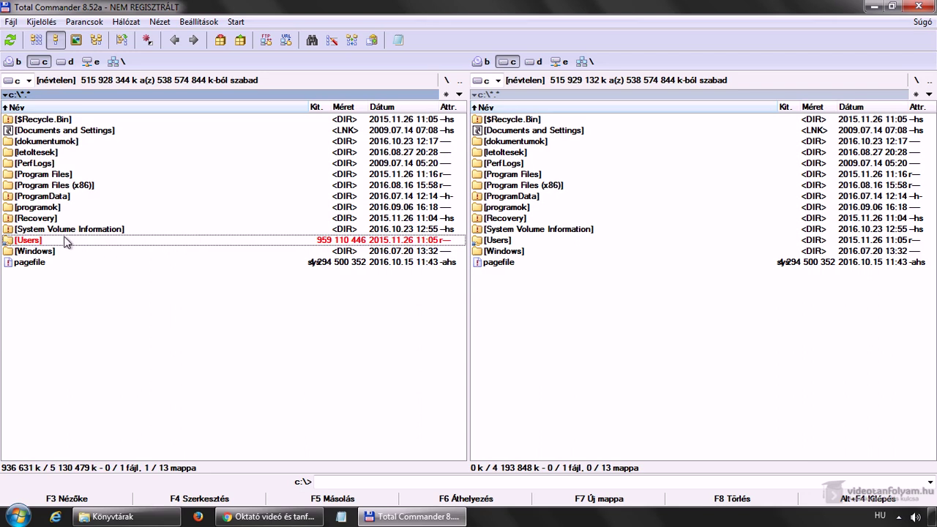
- Switch to Windows Explorer and open drive C:
left_click(121, 518)
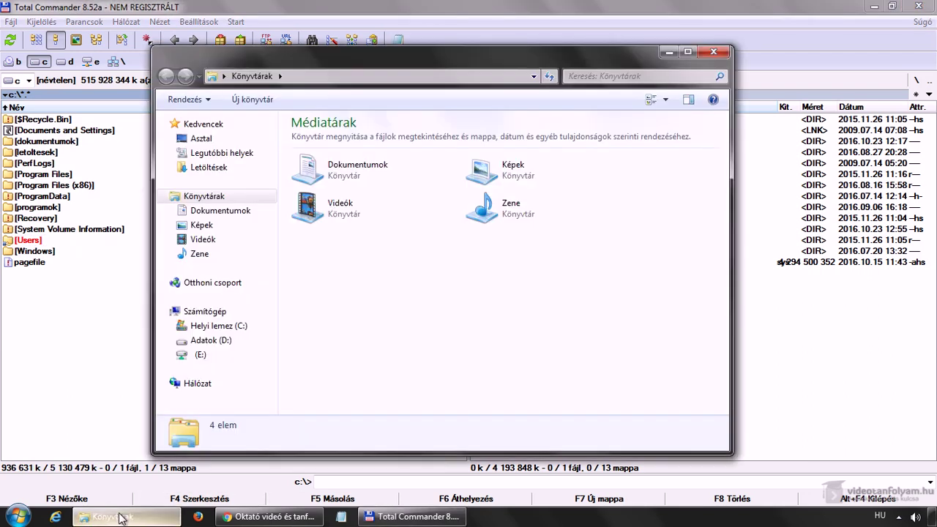
left_click(223, 327)
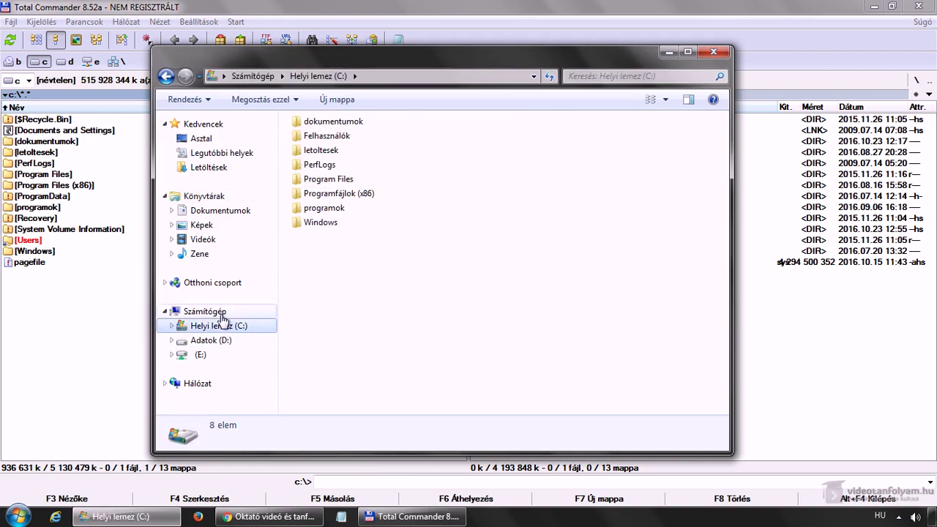
left_click(27, 514)
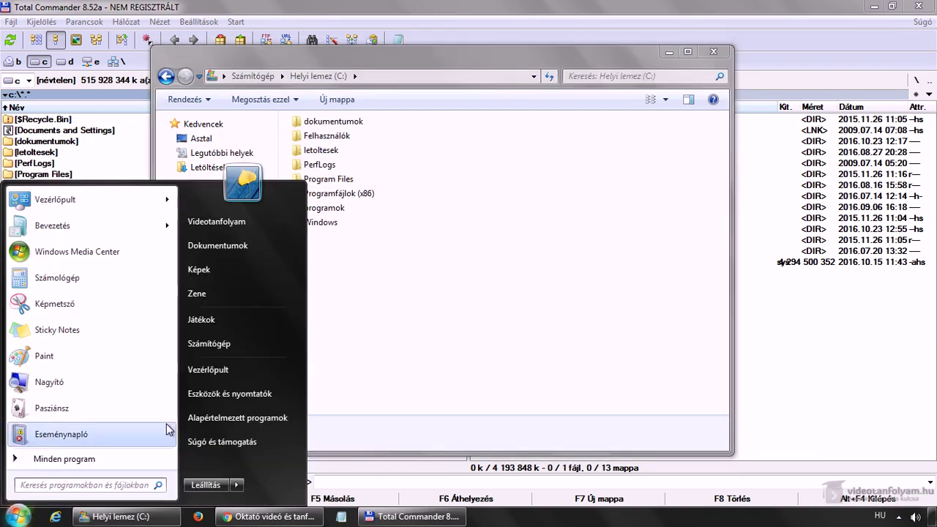
left_click(226, 347)
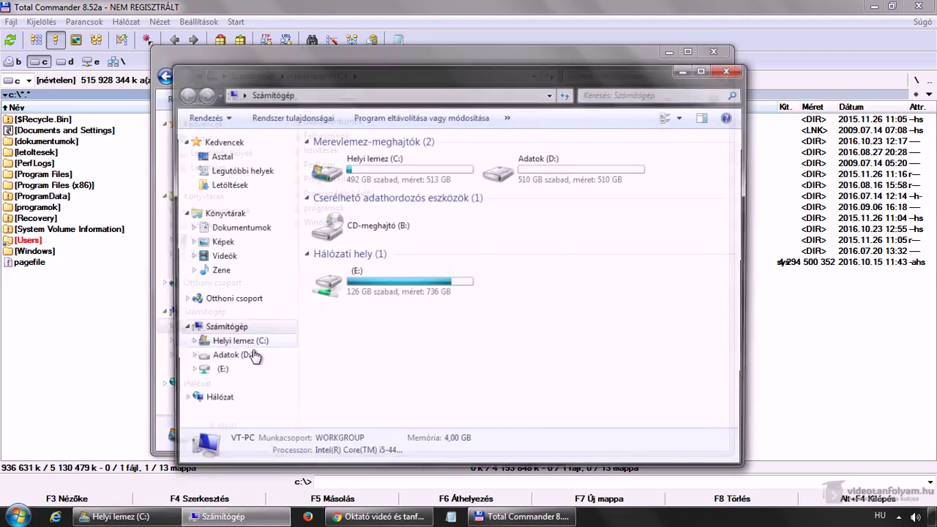
left_click(719, 77)
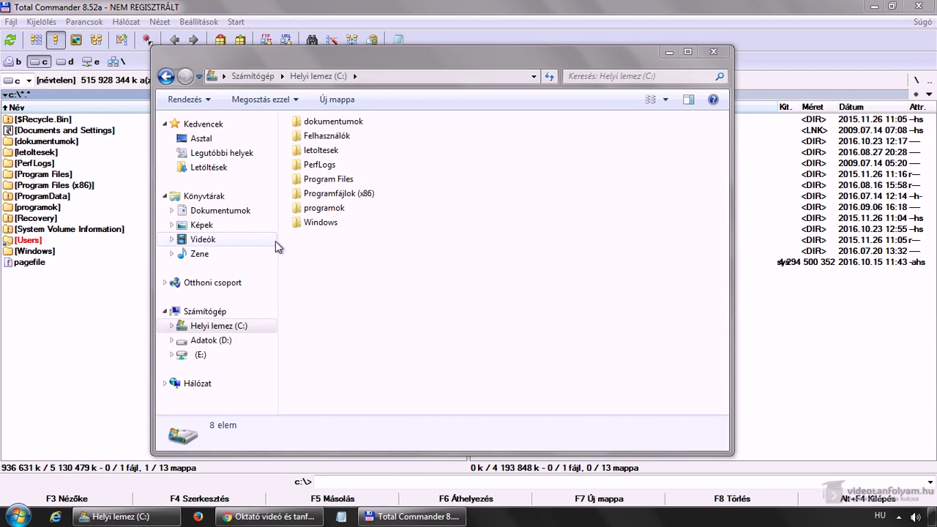
- Open the Videotanfolyam profile folder inside Felhasználók on drive C:
left_click(347, 139)
double_click(348, 139)
double_click(343, 153)
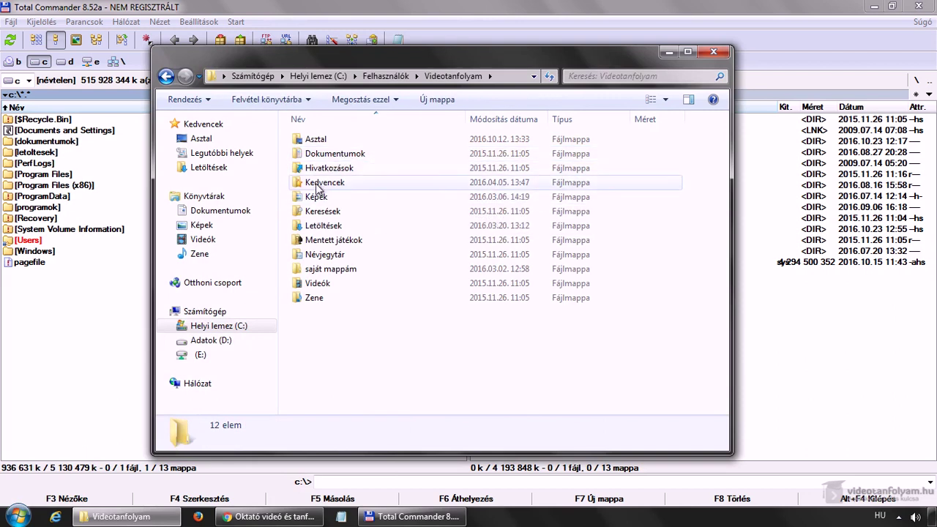
- Set the folder options to show hidden files, folders and drives, and look inside the AppData folder before returning to Videotanfolyam
left_click(210, 102)
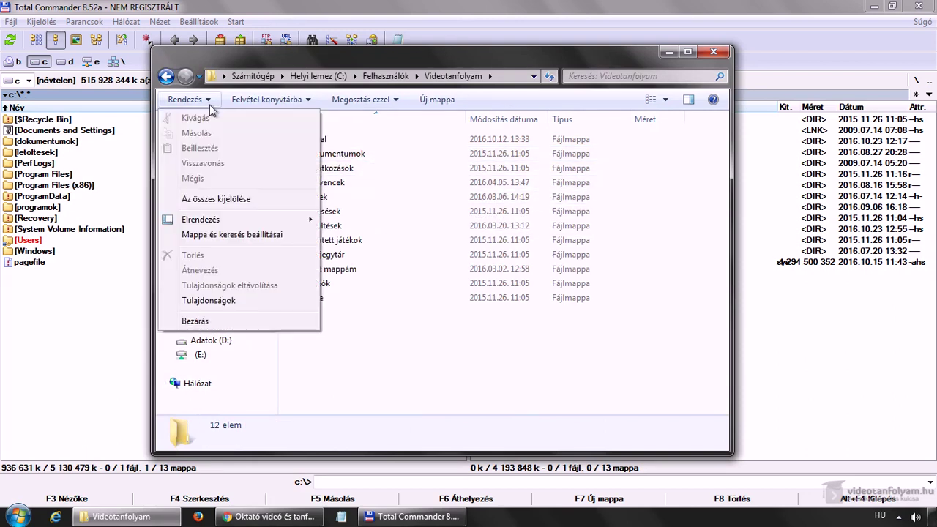
left_click(231, 234)
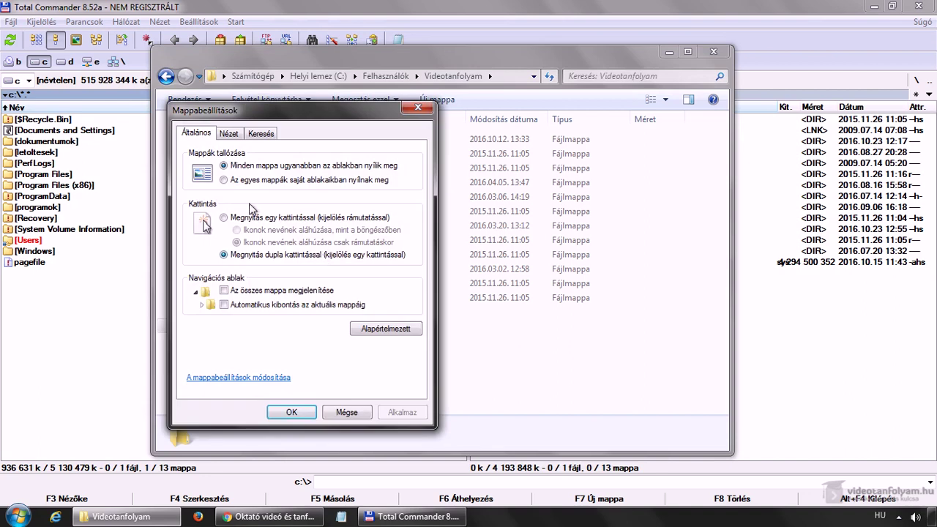
left_click(228, 133)
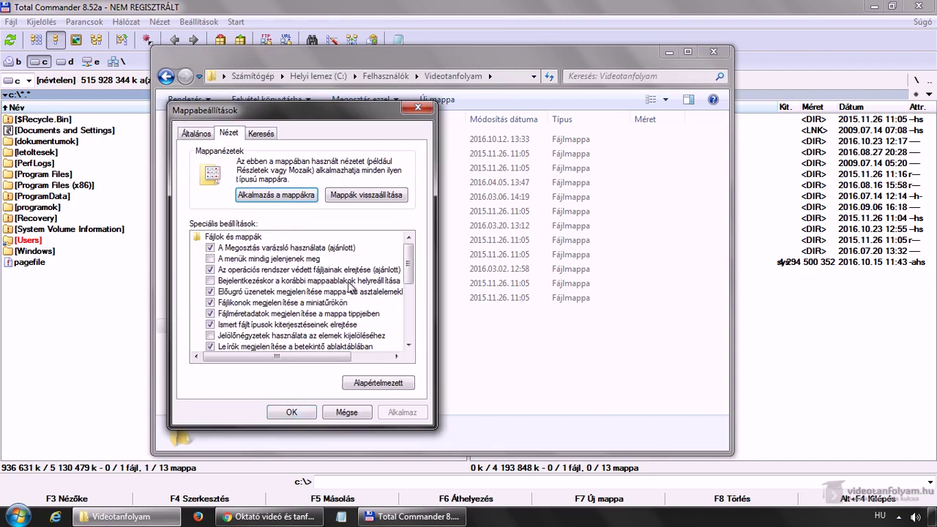
scroll(388, 293, "down", 2)
scroll(408, 297, "down", 2)
left_click(263, 314)
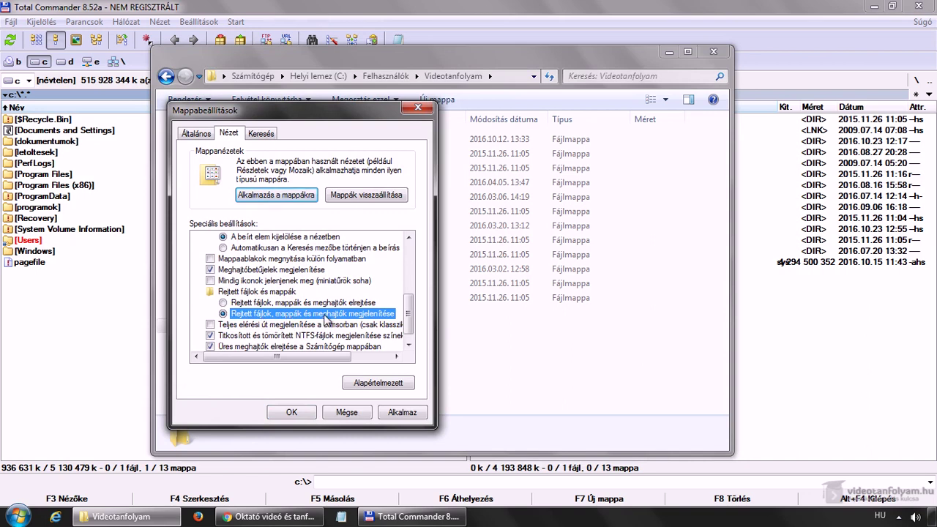
left_click(294, 411)
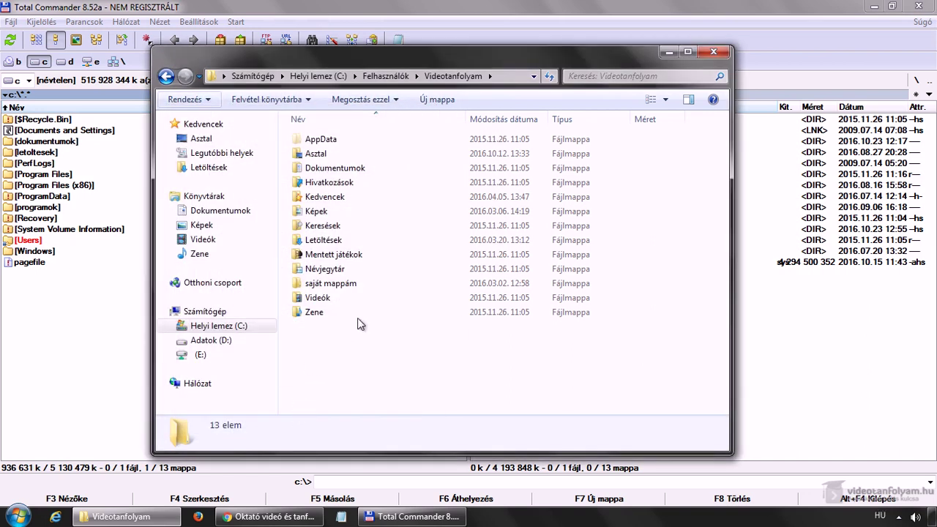
double_click(331, 141)
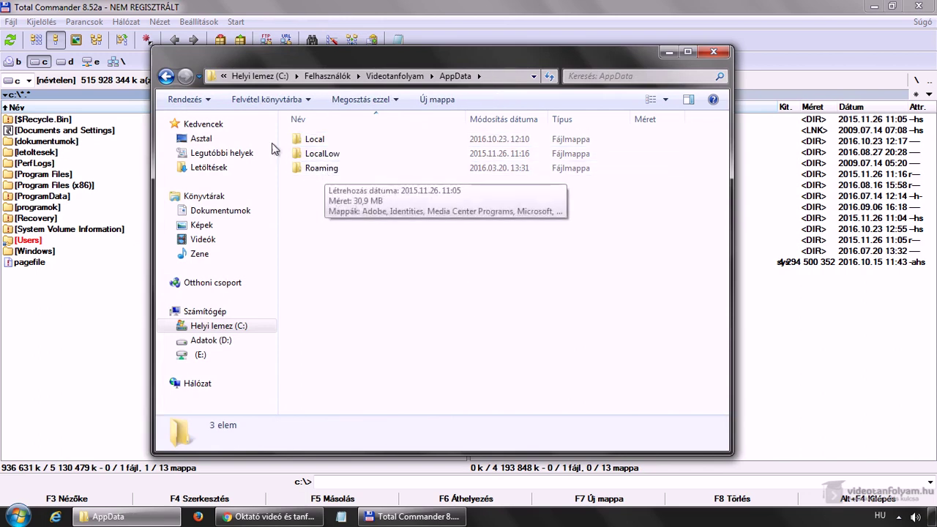
left_click(167, 76)
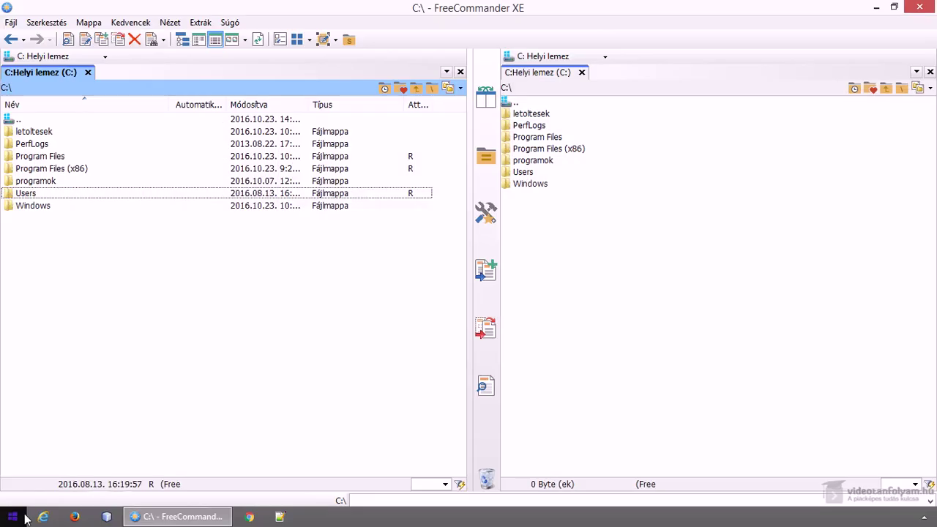
- Open the Ez a gép window and turn off the display of hidden items (Rejtett elemek)
left_click(25, 516)
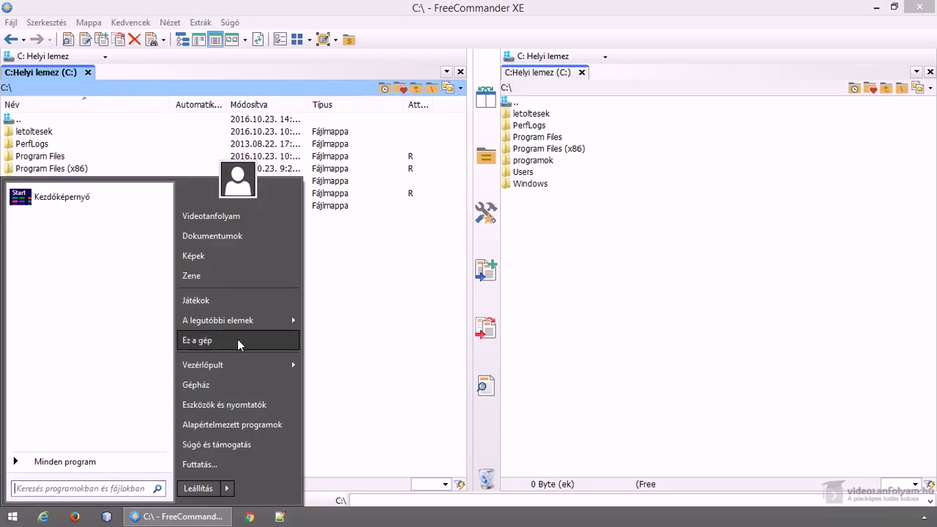
left_click(237, 340)
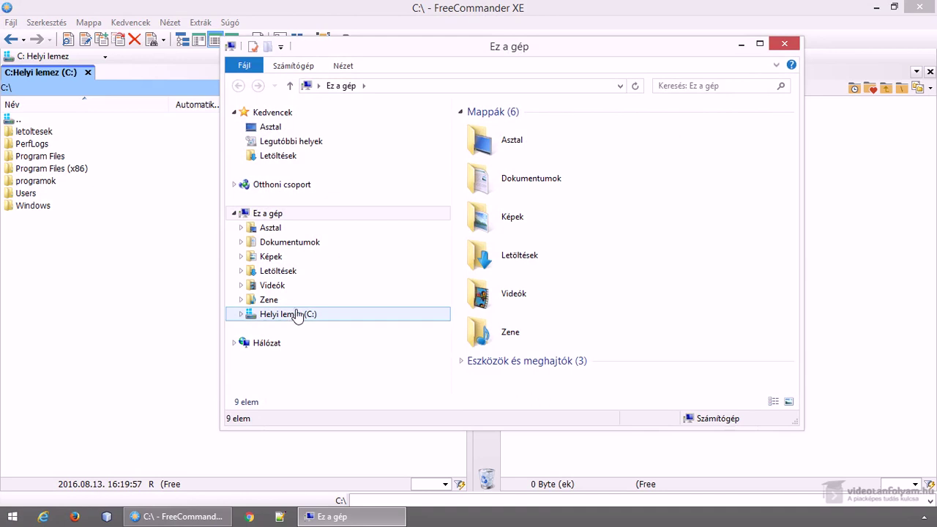
left_click(344, 66)
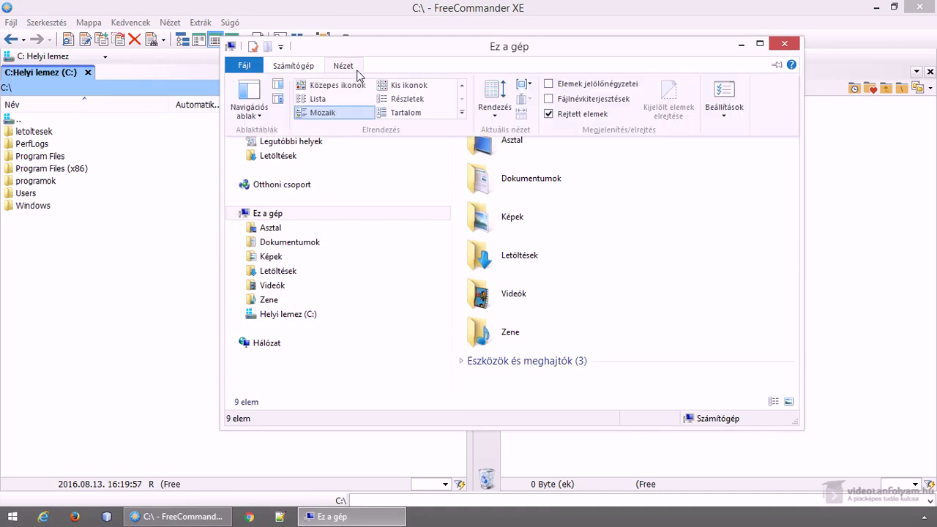
left_click(549, 114)
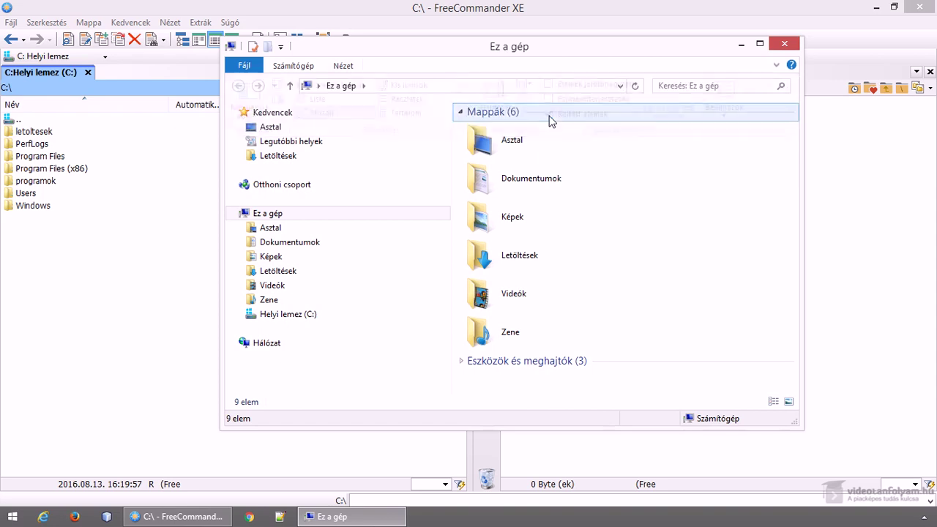
- Switch the display of hidden items on and off again, and close the Ez a gép window
left_click(350, 74)
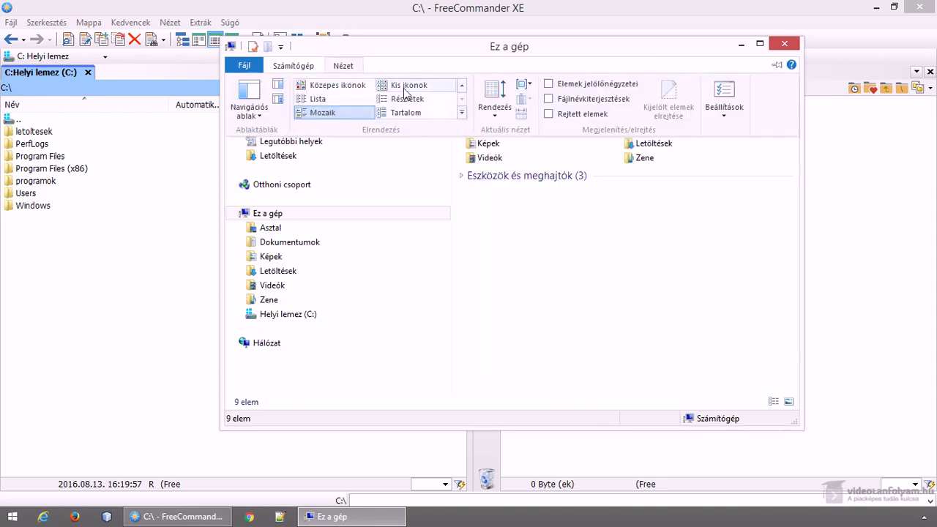
left_click(549, 115)
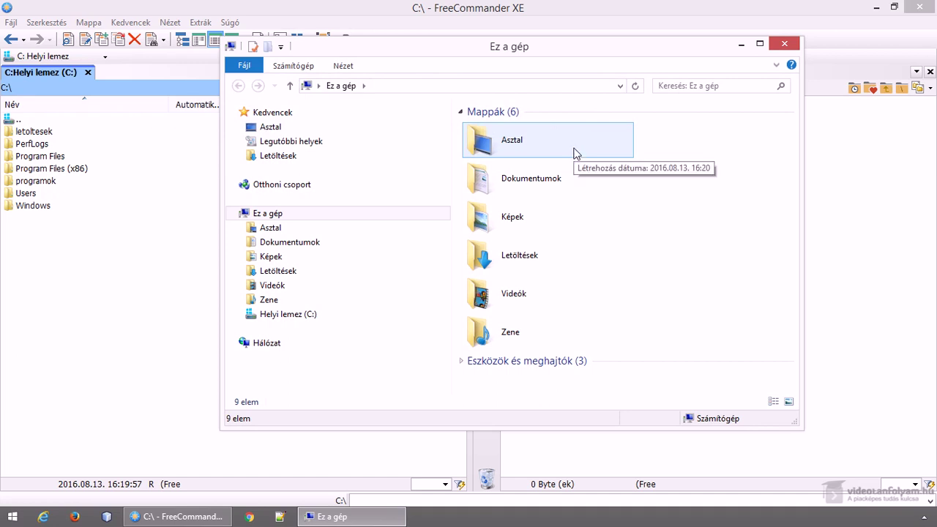
left_click(349, 69)
left_click(548, 114)
left_click(549, 114)
left_click(349, 69)
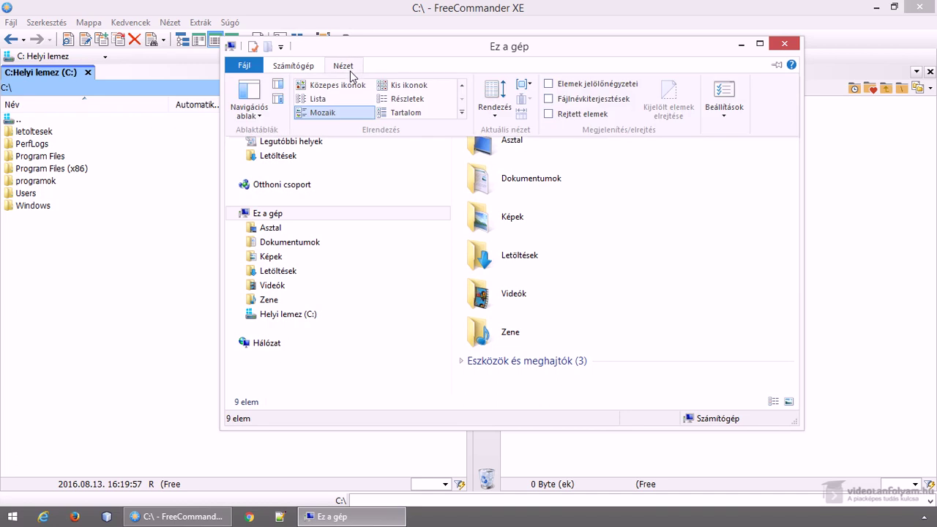
left_click(502, 53)
left_click(776, 47)
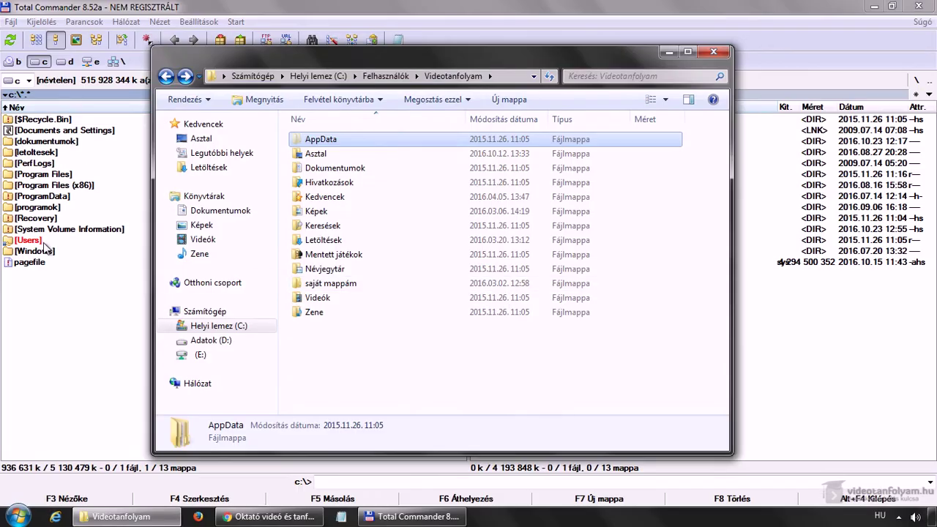
- Return to Total Commander, unmark the Users folder in the root of drive C, and move to the ProgramData folder
left_click(78, 240)
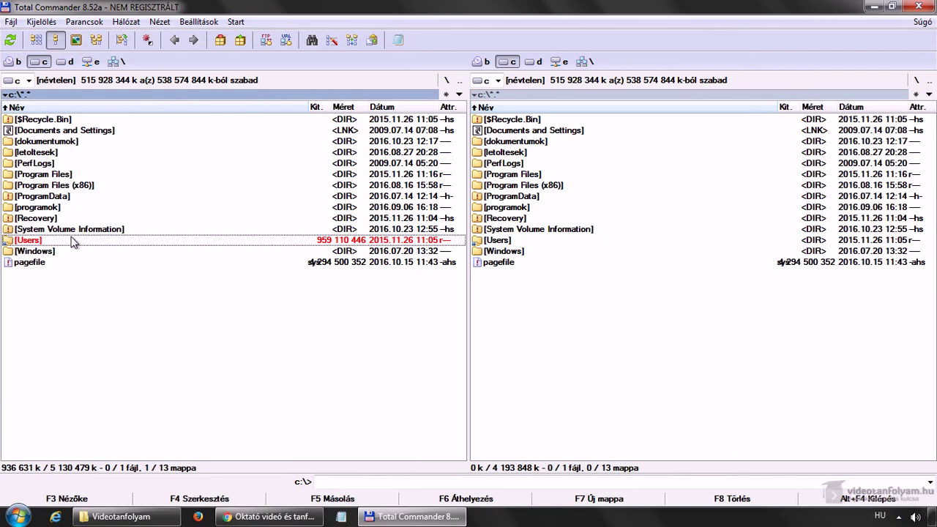
key("space")
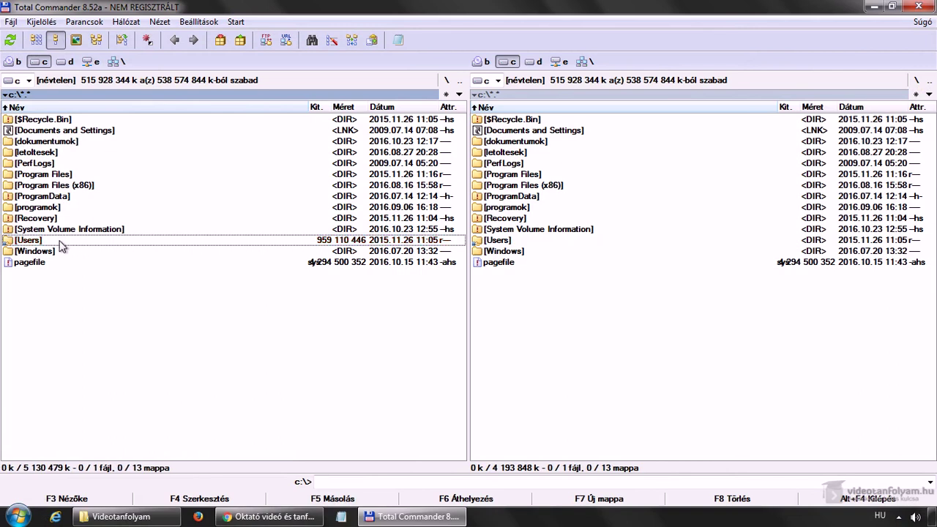
left_click(52, 201)
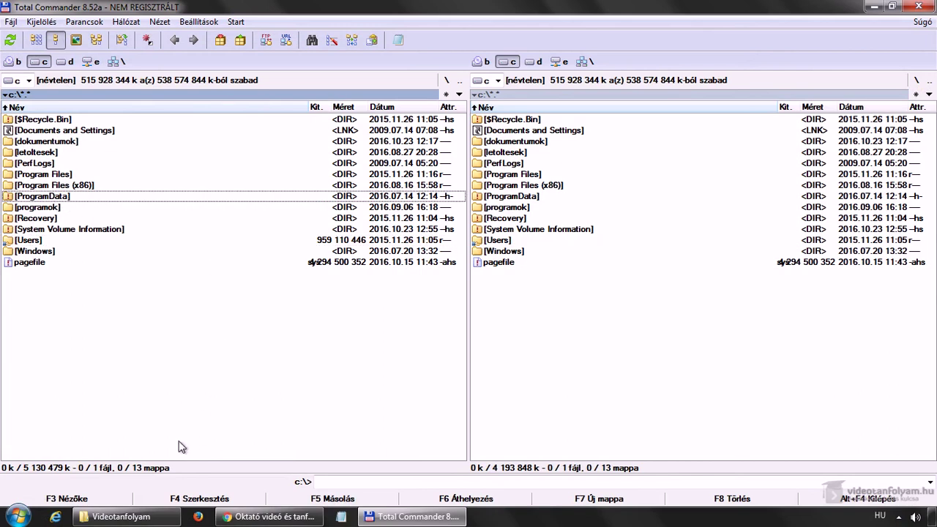
- Check the contents of drive C: in Windows Explorer, and return to Total Commander to open the ProgramData folder
left_click(117, 516)
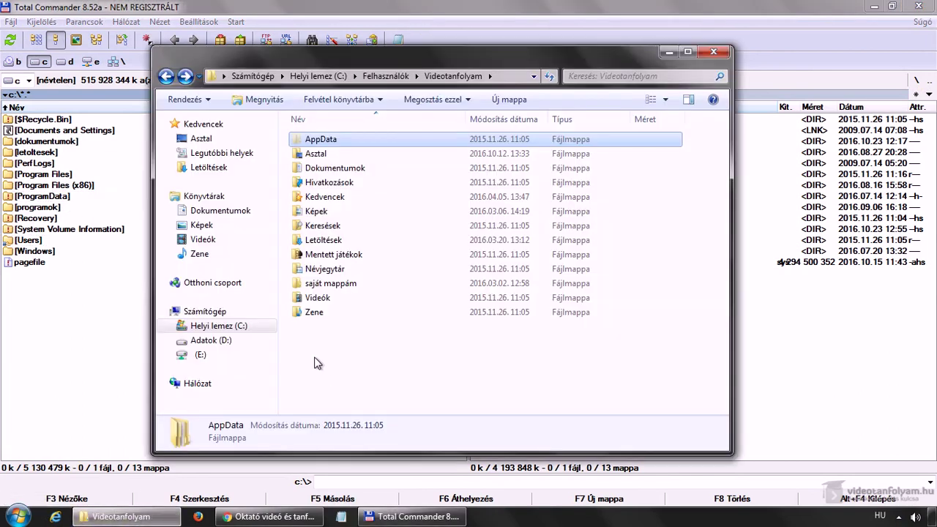
left_click(242, 327)
left_click(335, 194)
left_click_drag(335, 195, 99, 215)
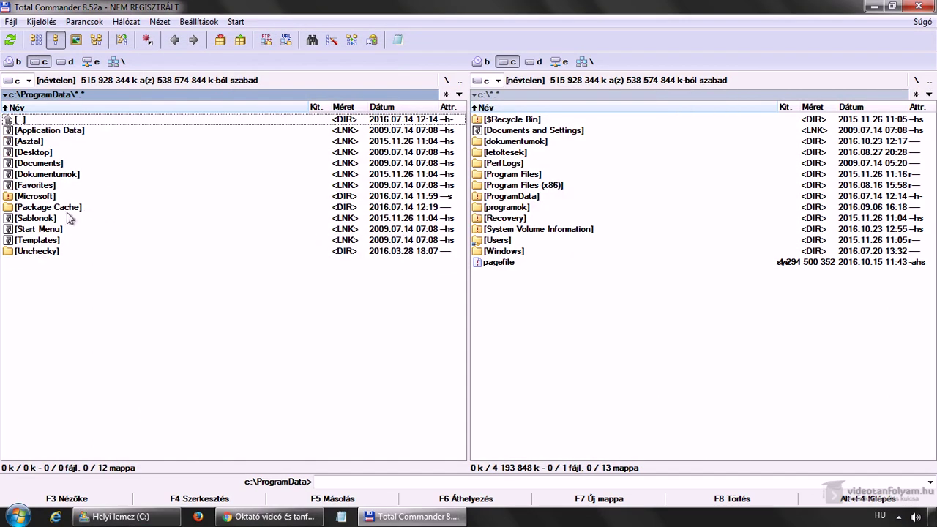
- Examine the contents of the Unchecky folder in ProgramData and return to the root of drive C
double_click(43, 252)
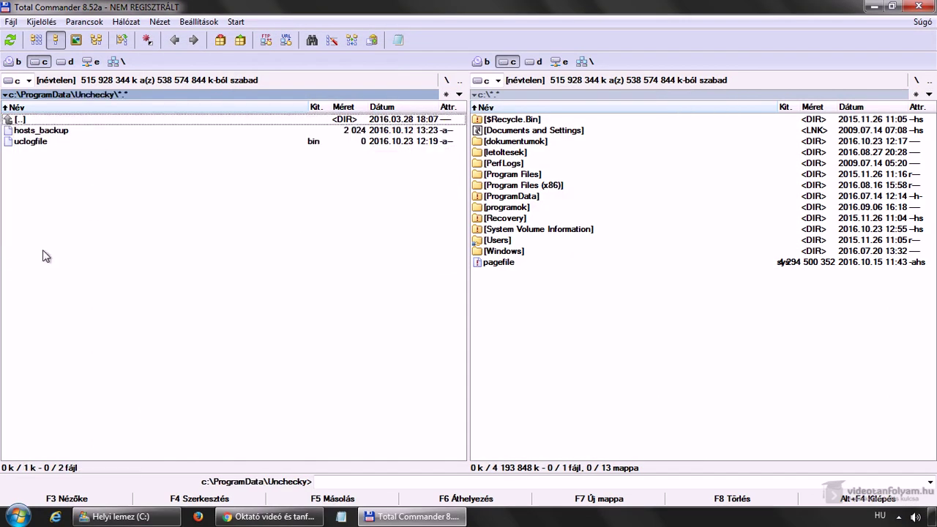
key("BackSpace")
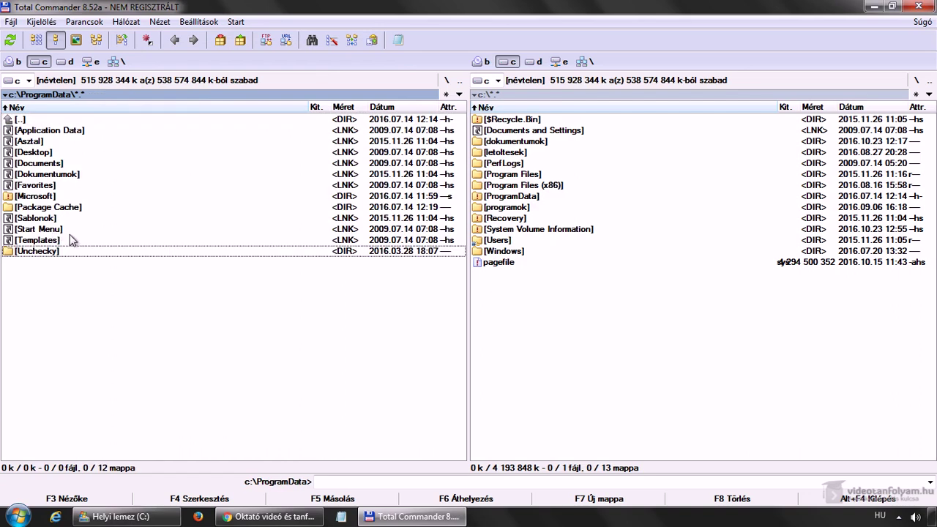
left_click(56, 187)
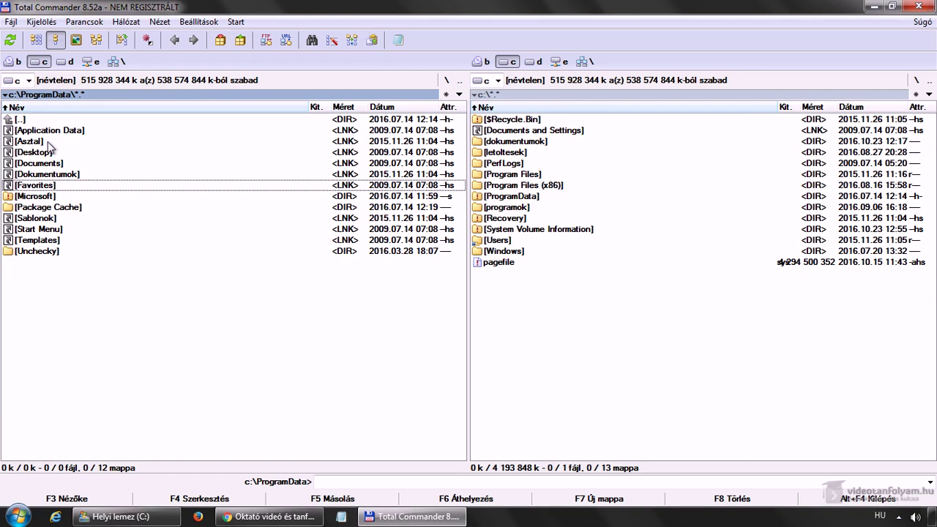
double_click(44, 121)
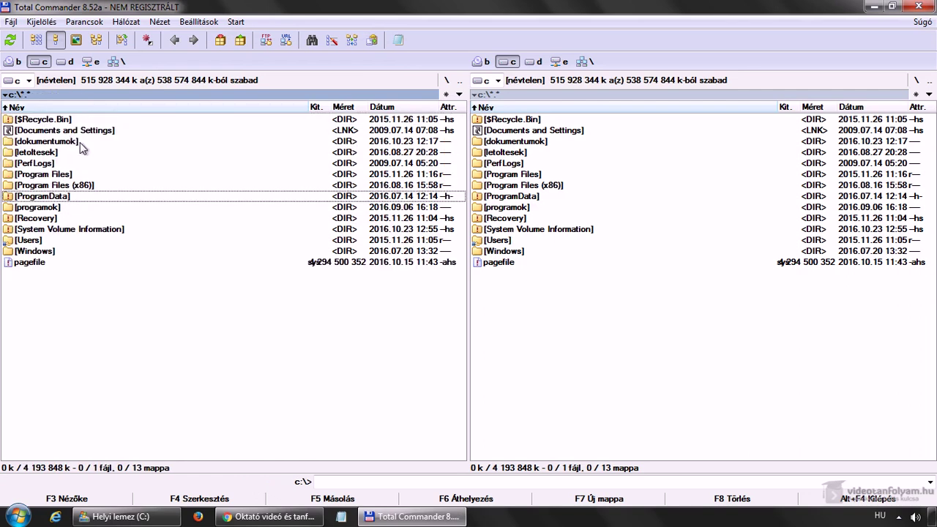
- Open the Users folder on drive C, look at the videotanfolyam.hu page in Chrome, and return to Total Commander
left_click(44, 241)
double_click(44, 241)
left_click(65, 176)
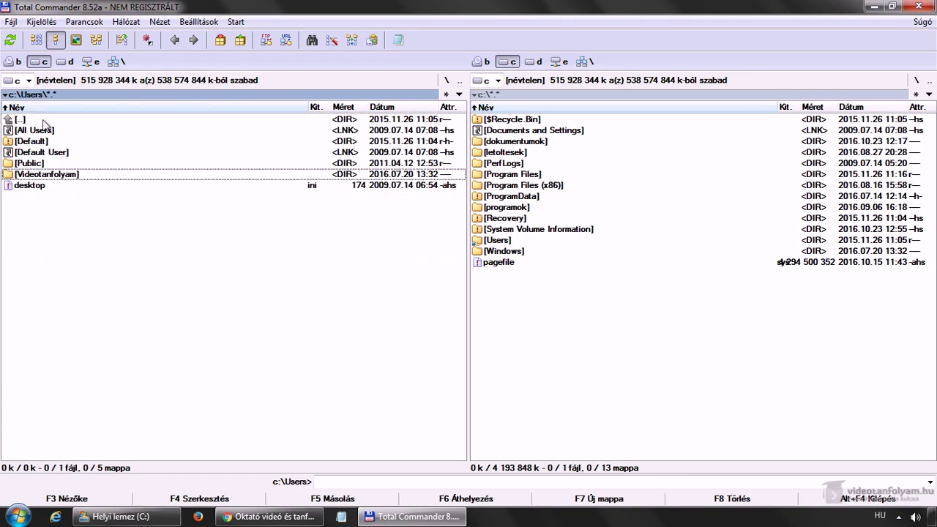
left_click(271, 516)
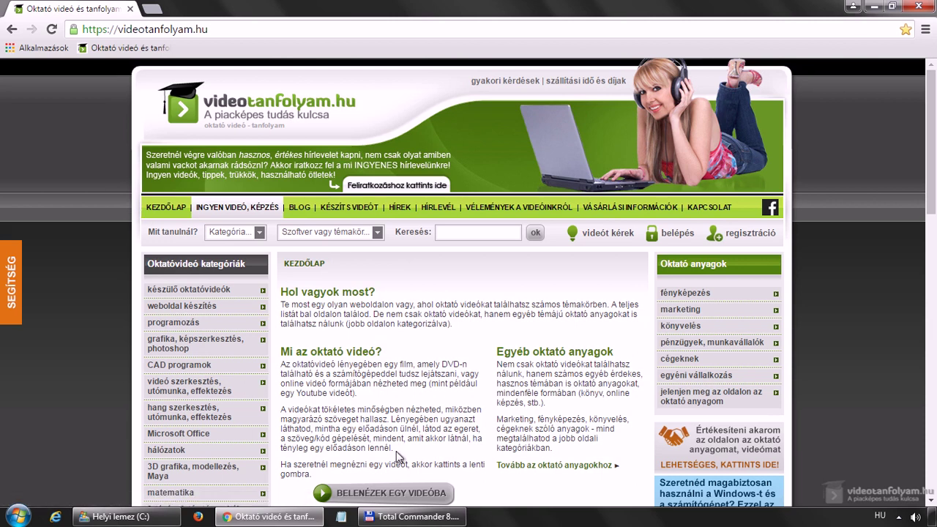
left_click(414, 516)
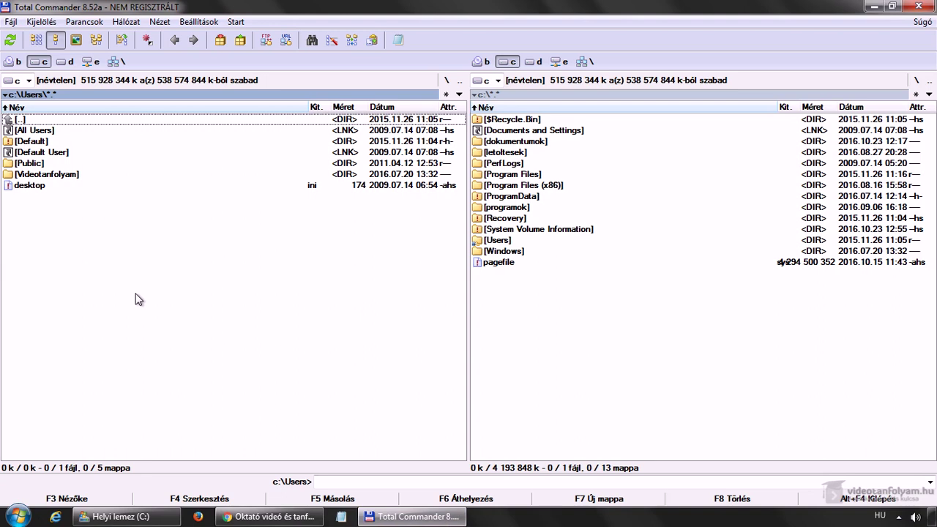
- Examine the location of the programok folder in the root of drive C and of the Videotanfolyam profile folder inside Users
double_click(71, 121)
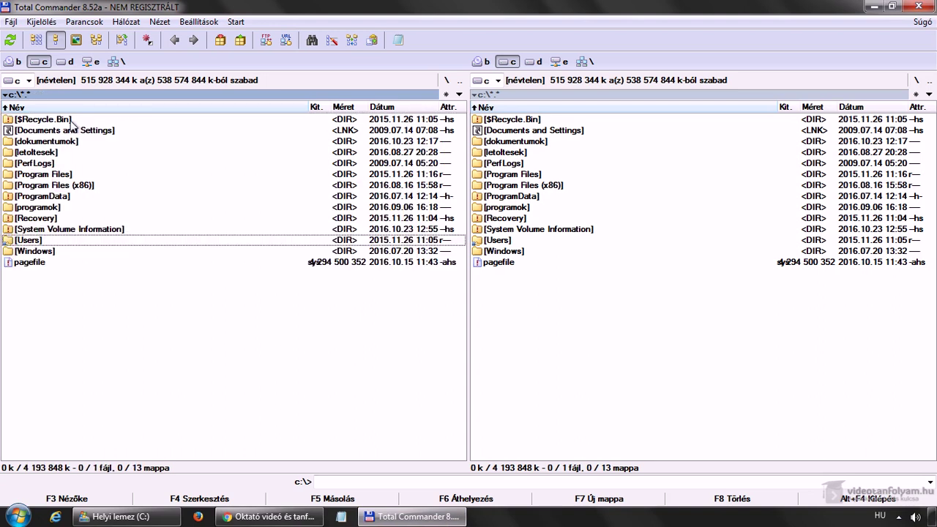
left_click(41, 208)
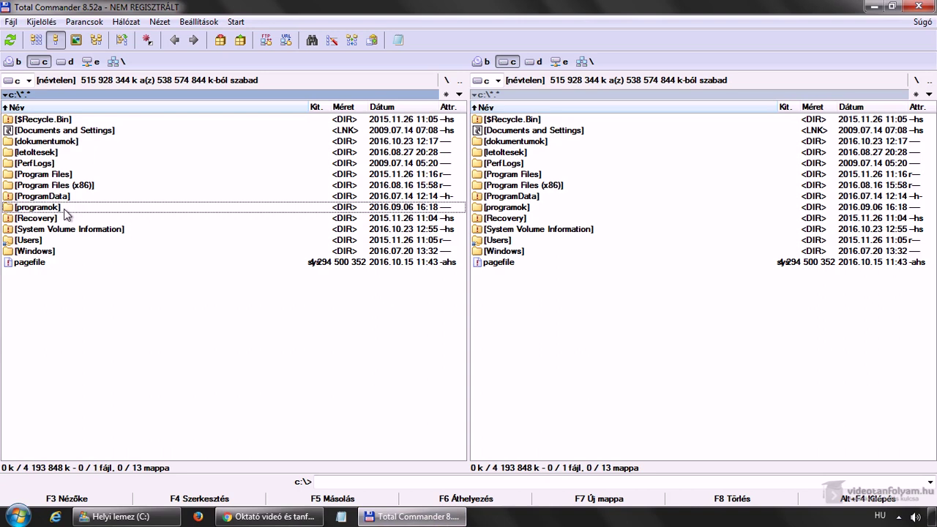
double_click(48, 240)
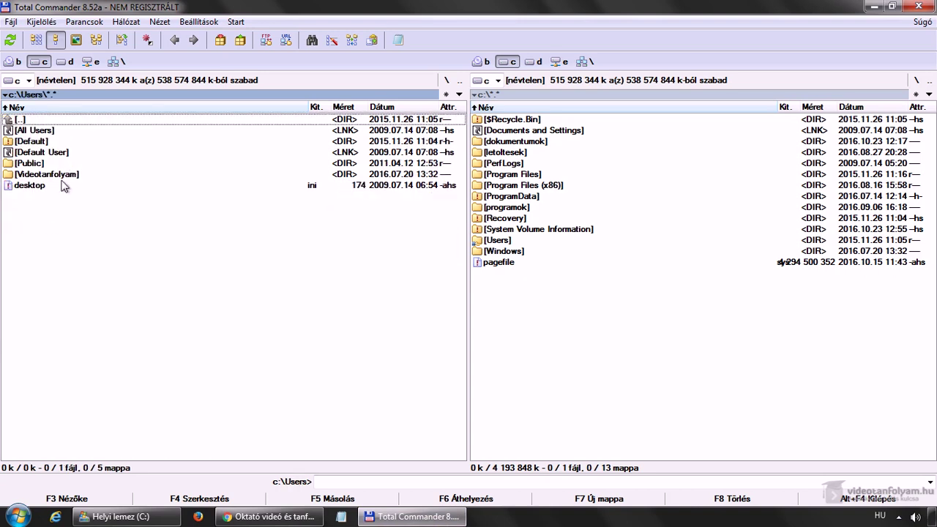
left_click(57, 174)
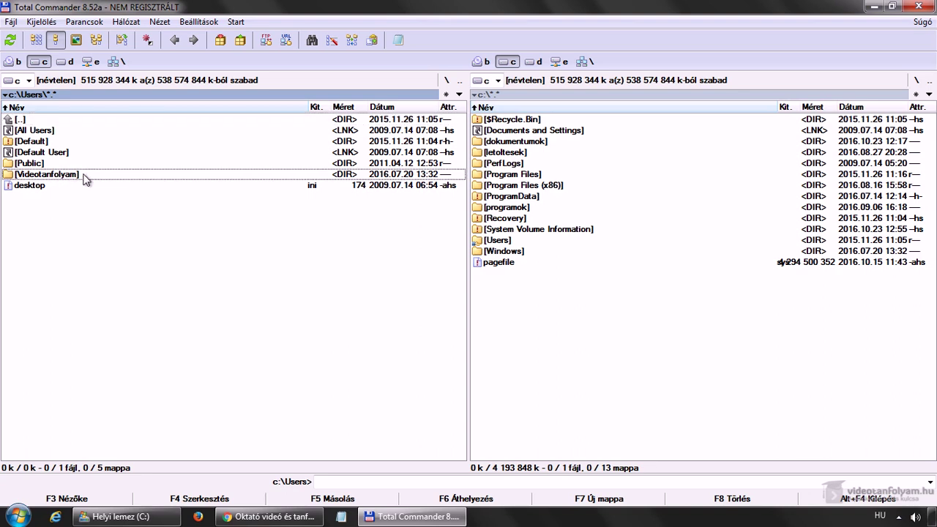
double_click(47, 120)
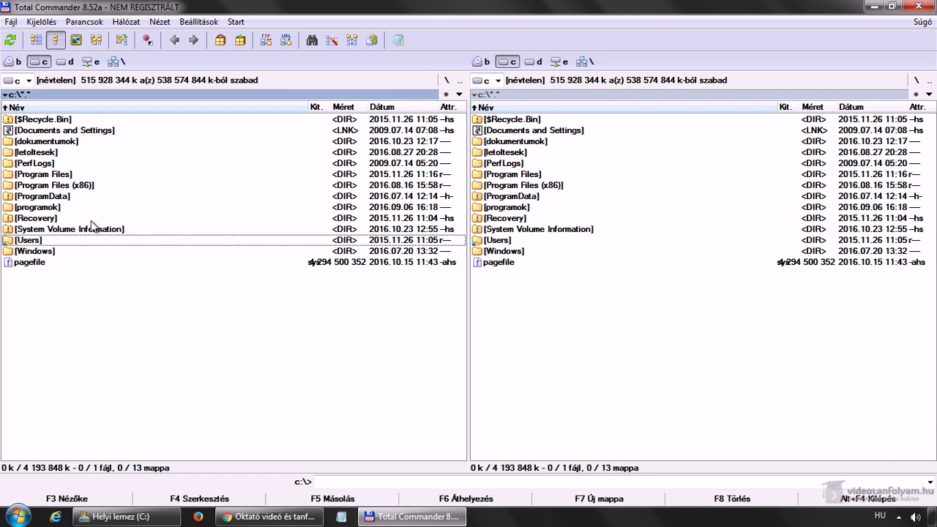
double_click(83, 245)
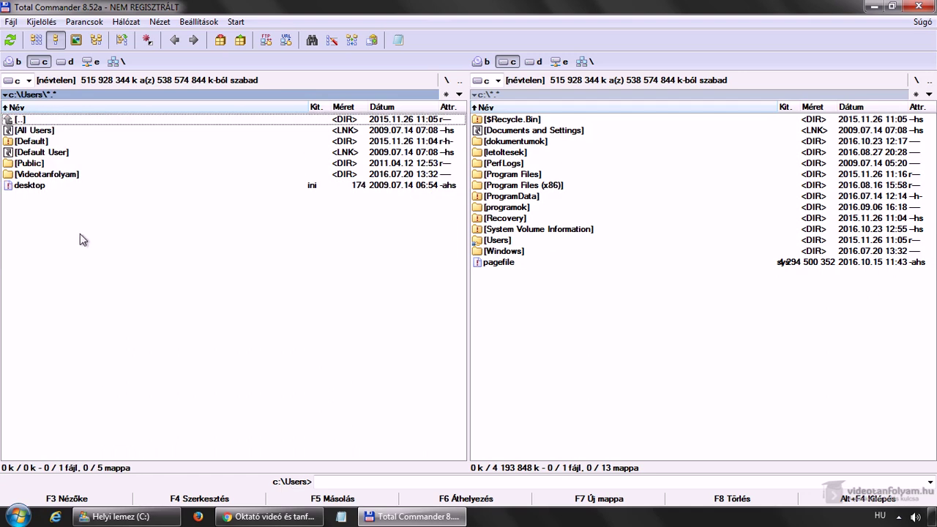
left_click(63, 176)
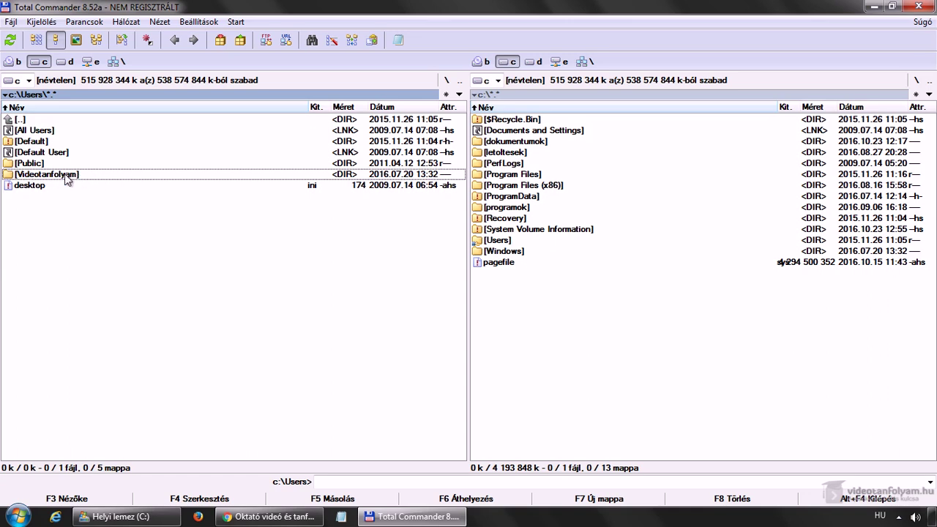
double_click(41, 122)
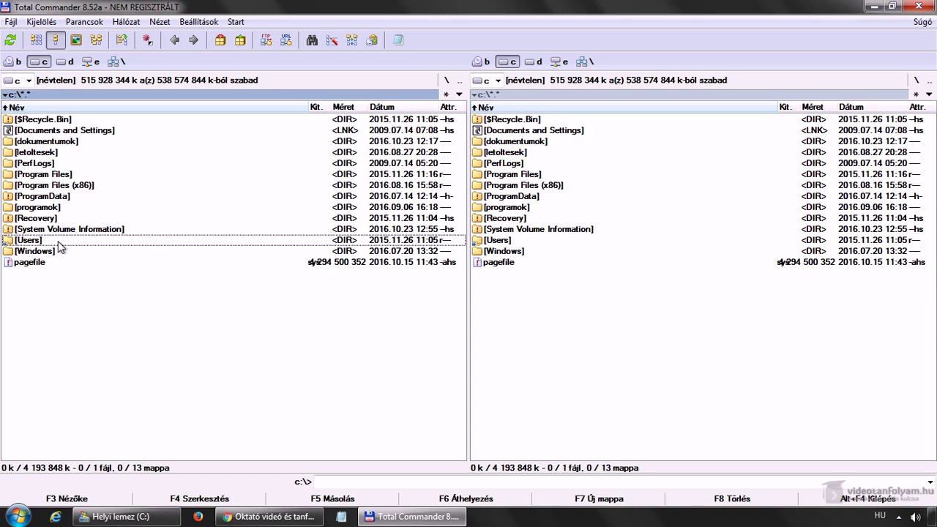
- Open the Videotanfolyam profile folder inside Users, examine its contents, and go back up to Users
double_click(59, 242)
double_click(74, 176)
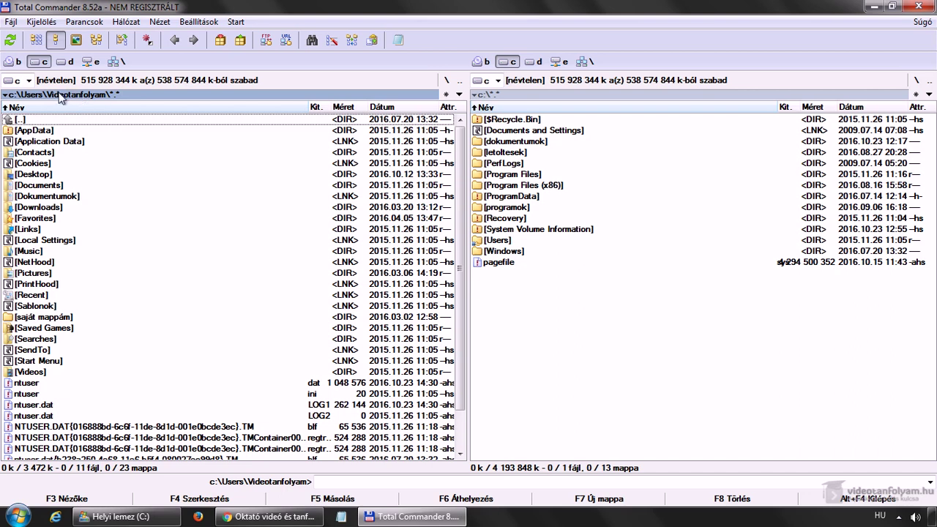
double_click(33, 121)
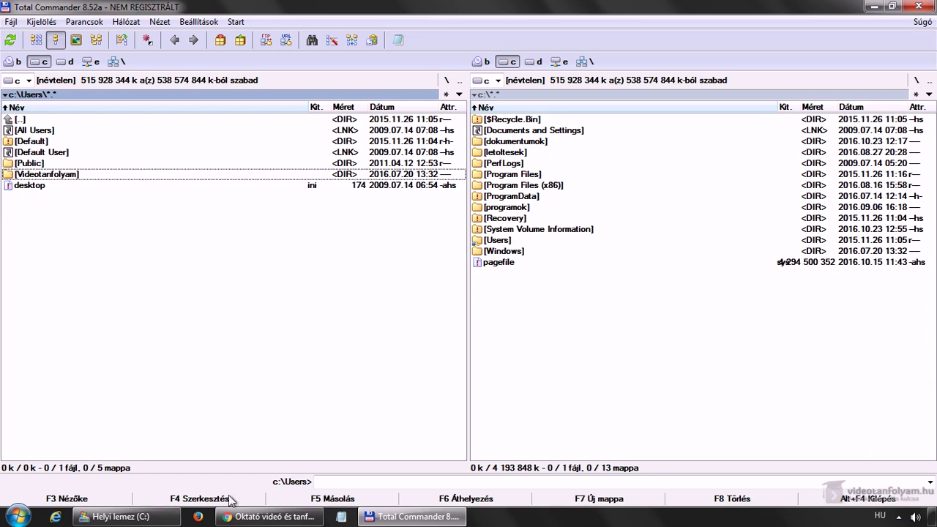
- Switch to Chrome and search the videotanfolyam.hu site for "biztonsági"
left_click(238, 517)
left_click(460, 233)
type("biztonsági")
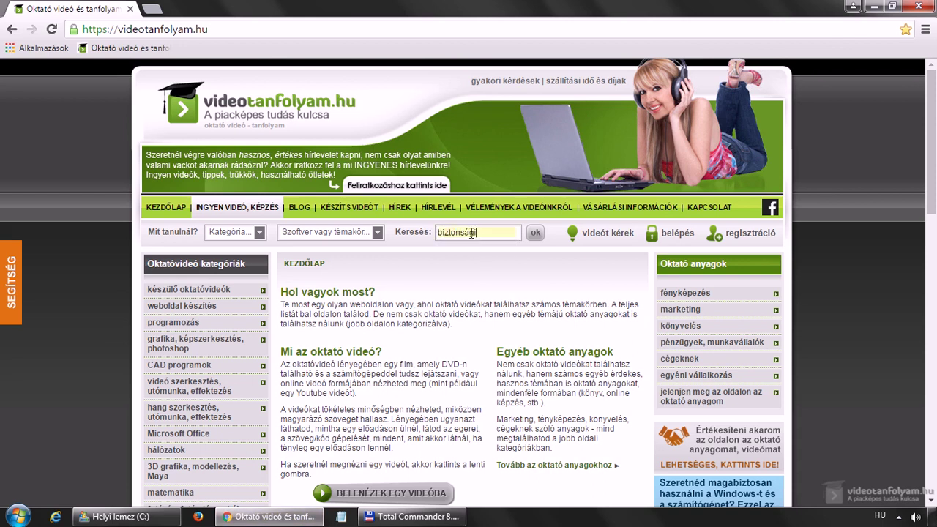
left_click(535, 233)
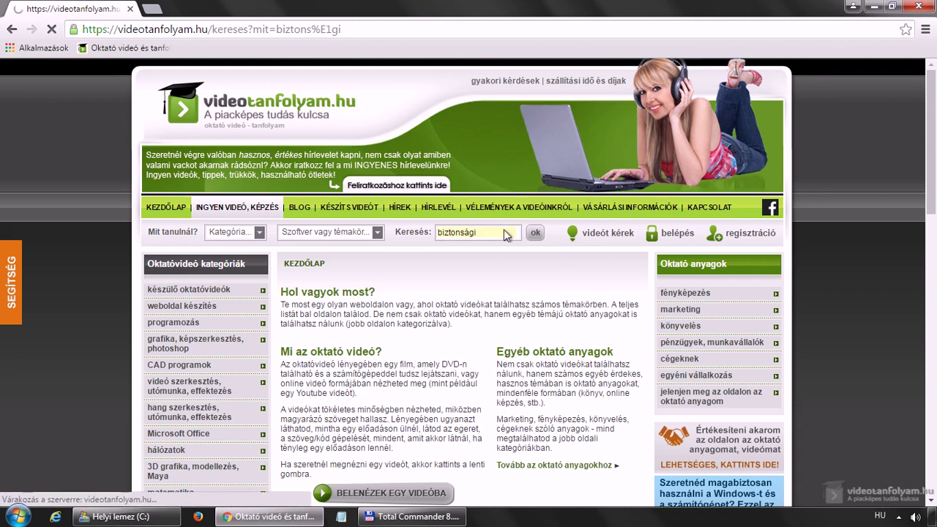
- Open the result "Biztonsági másolatok készítése egyszerűen" in a new browser tab and switch to that tab
scroll(469, 257, "down", 10)
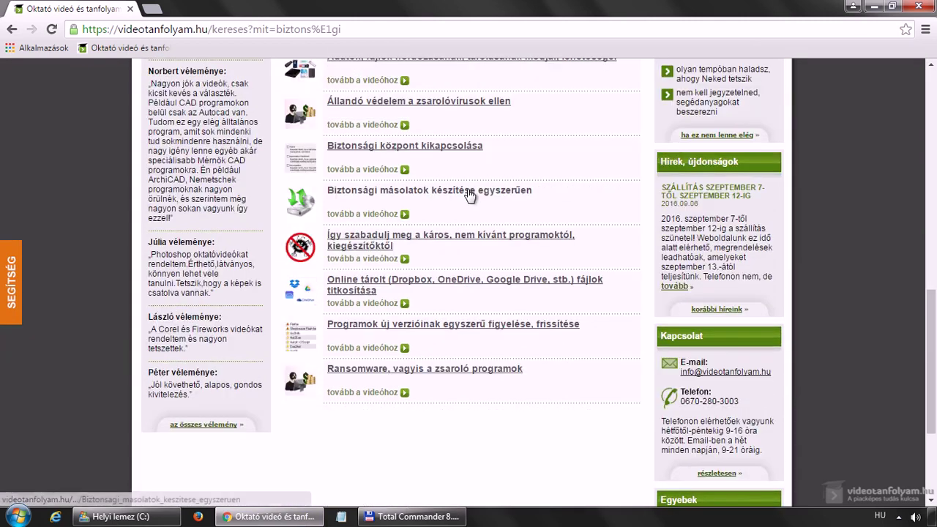
middle_click(469, 192)
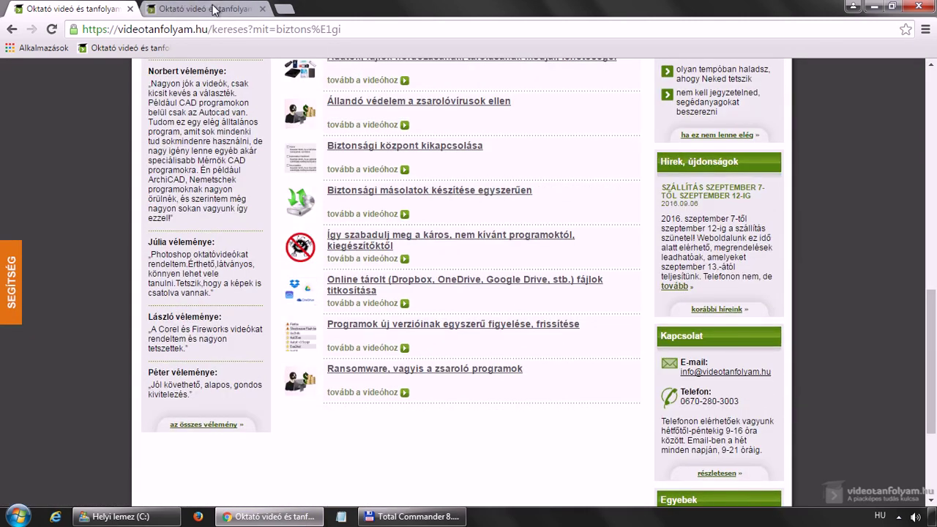
left_click(213, 9)
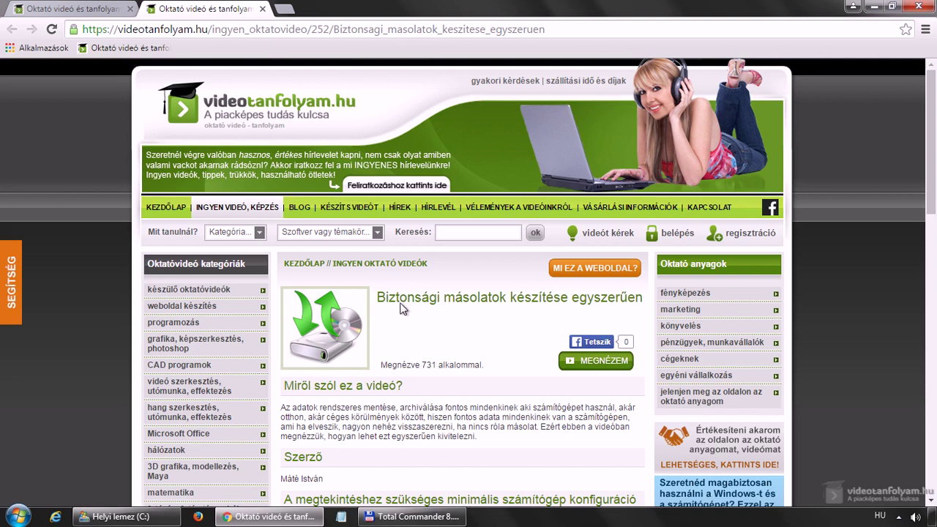
- Return to Total Commander to view the contents of the Videotanfolyam profile folder, and switch back to the backup video page in Chrome
left_click(408, 516)
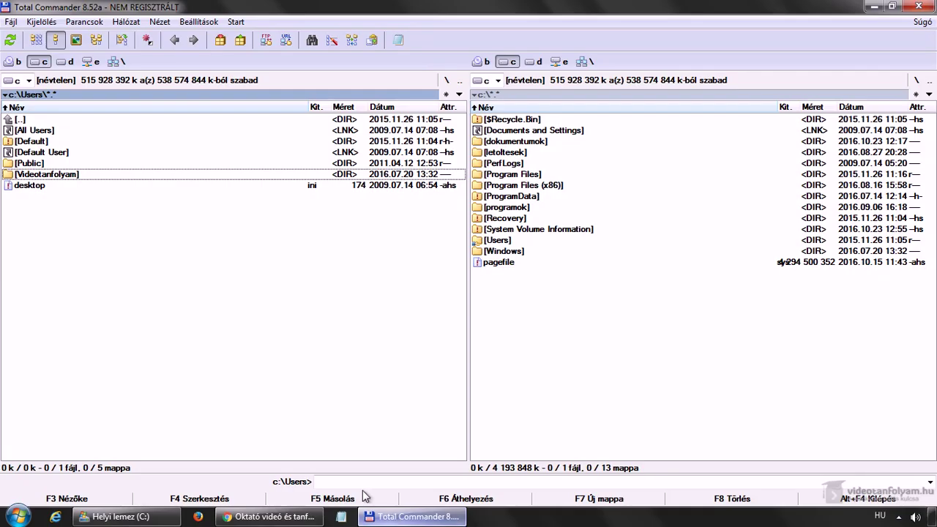
double_click(57, 176)
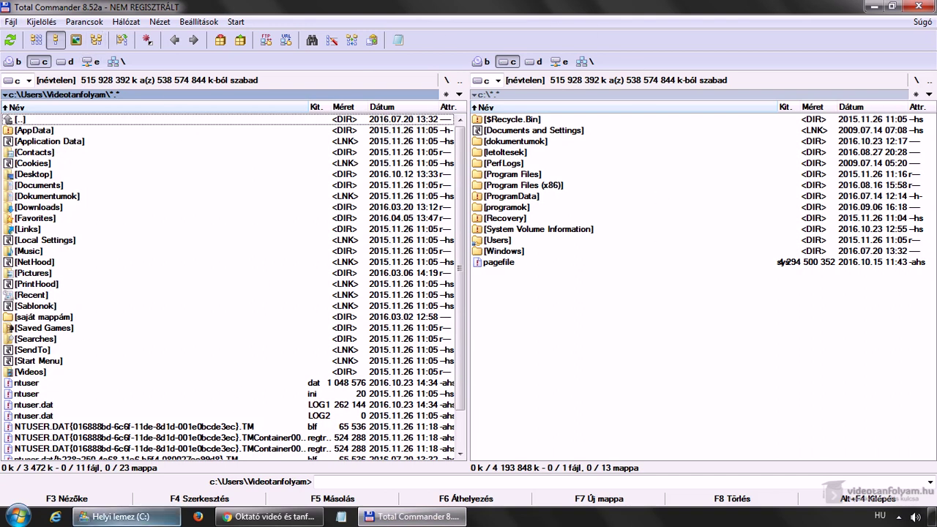
left_click(125, 521)
left_click(125, 521)
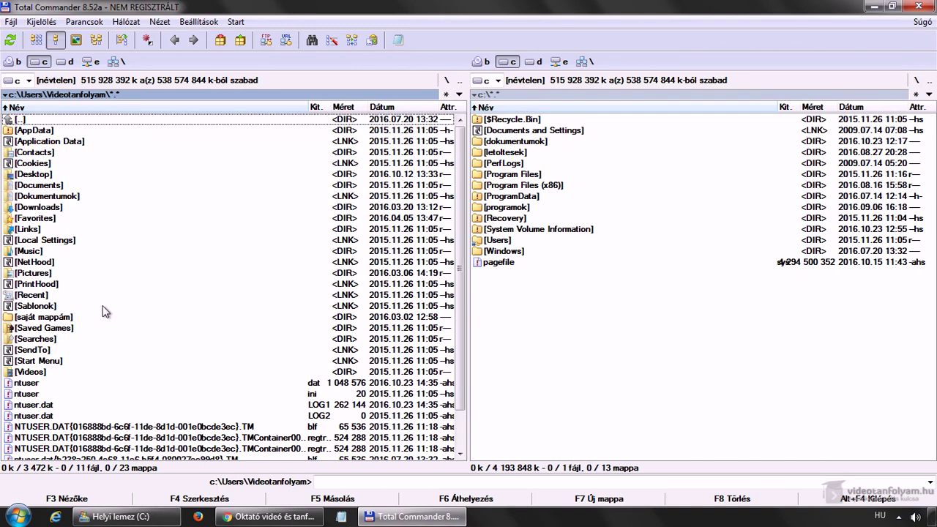
left_click(312, 517)
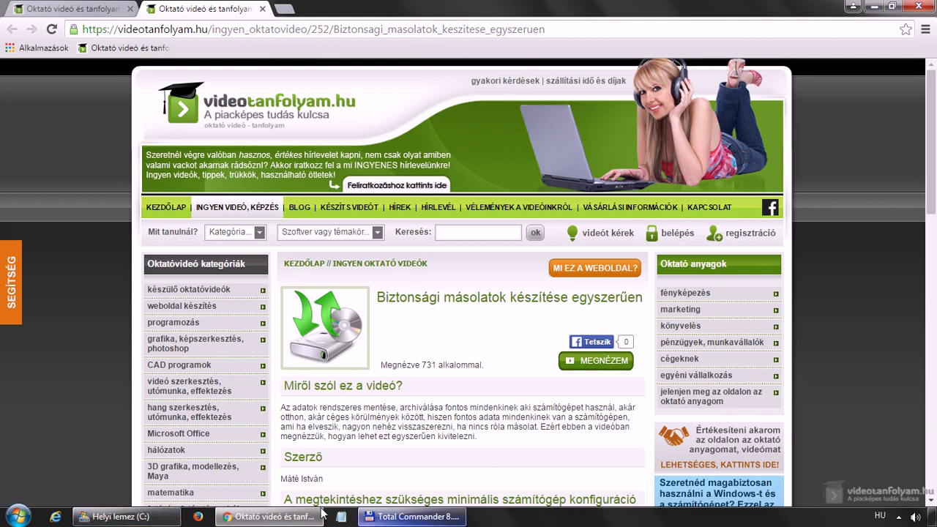
mouse_move(263, 517)
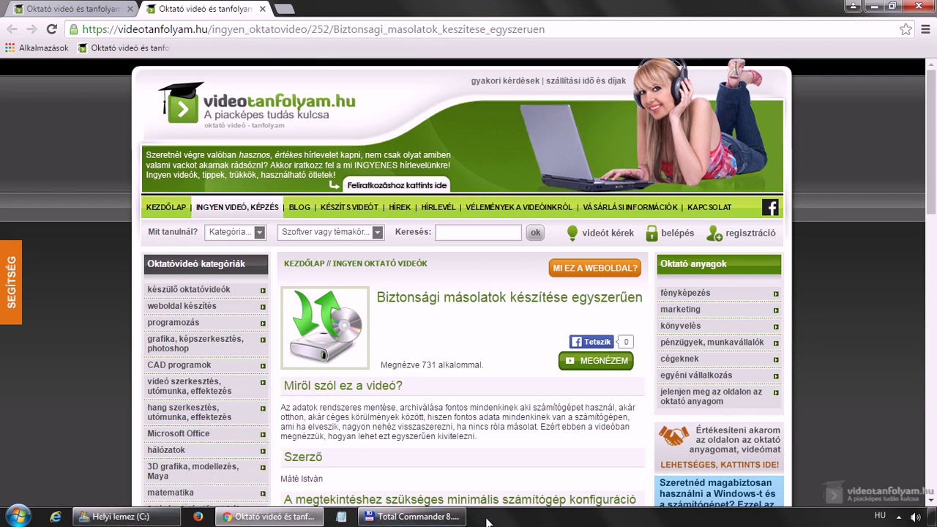